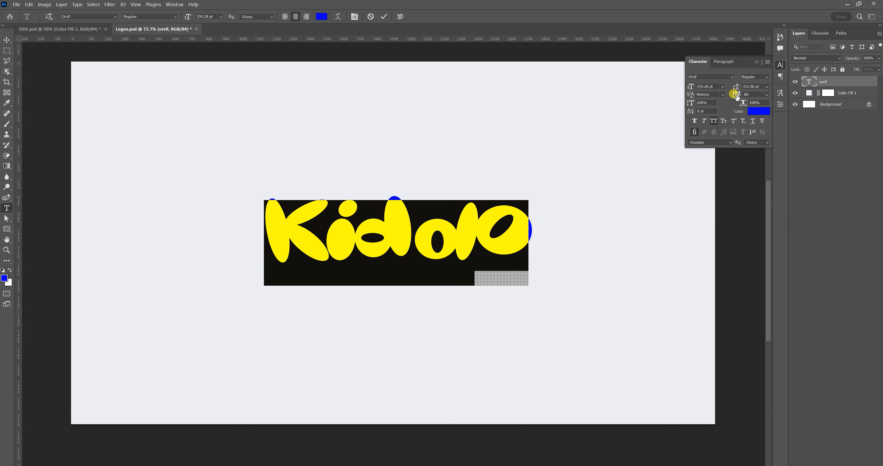
Duplicate the Kiddo wordmark directly below the original and replace the copy's text with "PLAY SCHOOL".
click(5, 44)
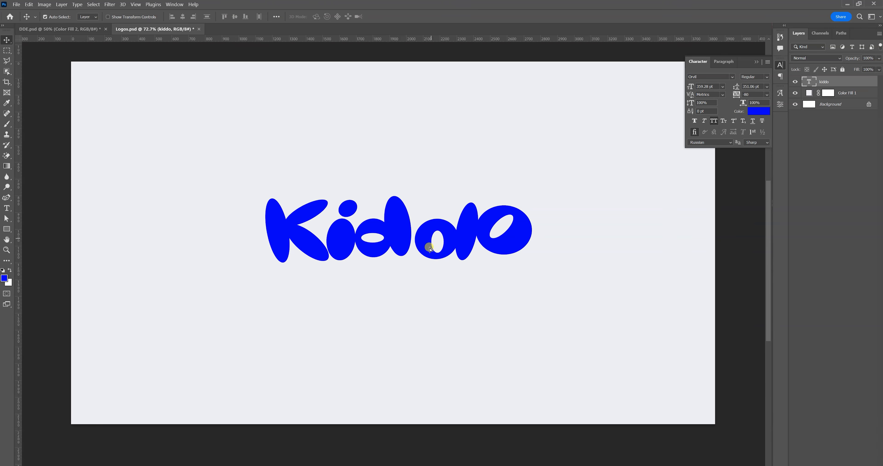
drag(432, 241, 429, 314)
double_click(429, 318)
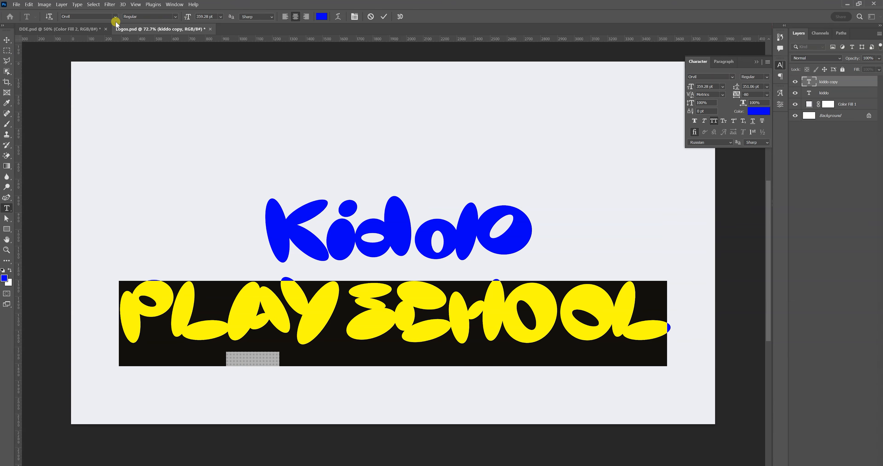
Restyle the PLAY SCHOOL line in Noir No1 Bold at about 56 pt, and widen the gap between the two words.
click(115, 17)
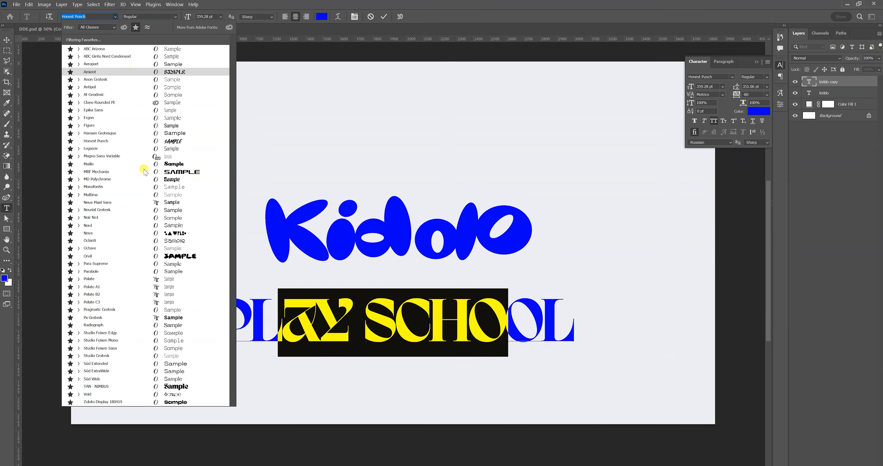
click(142, 217)
click(398, 327)
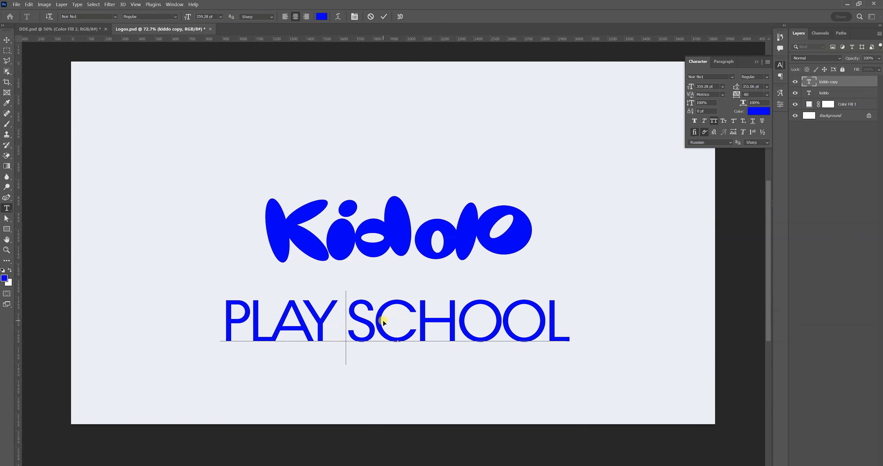
key(ctrl+a)
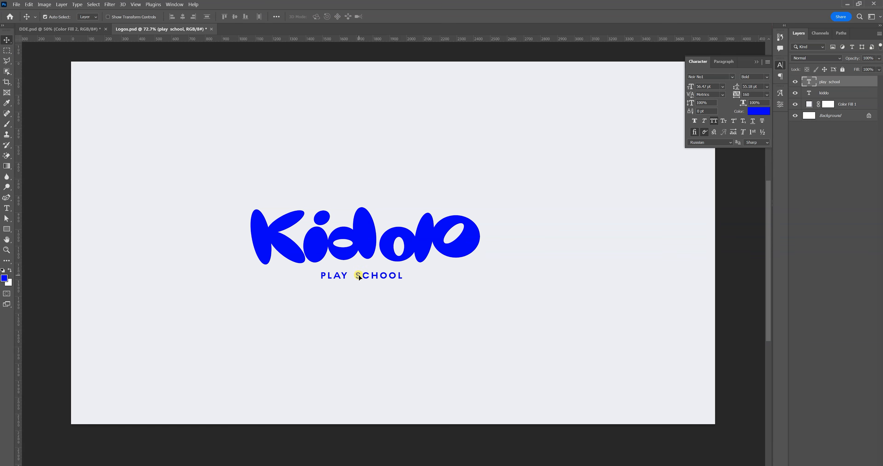
Recolour the Kiddo wordmark and its PLAY SCHOOL tagline black, and shift both closer to the canvas centre.
shift+click(831, 94)
click(758, 111)
drag(680, 237, 617, 313)
click(790, 207)
key(ctrl+t)
drag(420, 258, 444, 256)
key(Return)
Duplicate the PLAY SCHOOL tagline into the empty area below the logo and replace the copy's text with "TM".
drag(384, 281, 475, 327)
double_click(476, 326)
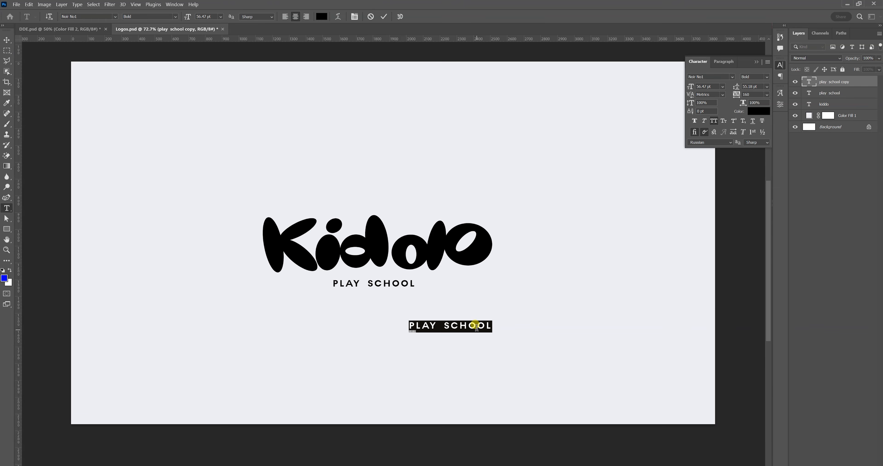
text(TM)
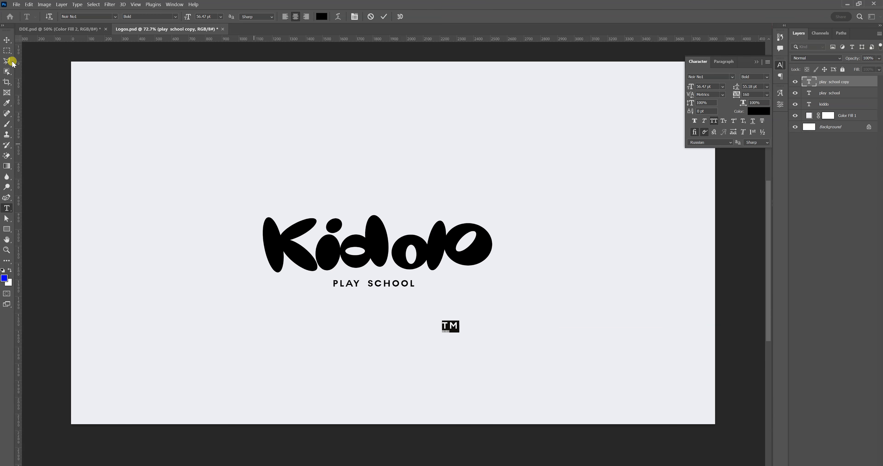
click(7, 39)
Scale the TM text down to about 52% and place it above the upper-right end of the Kiddo wordmark.
key(ctrl+t)
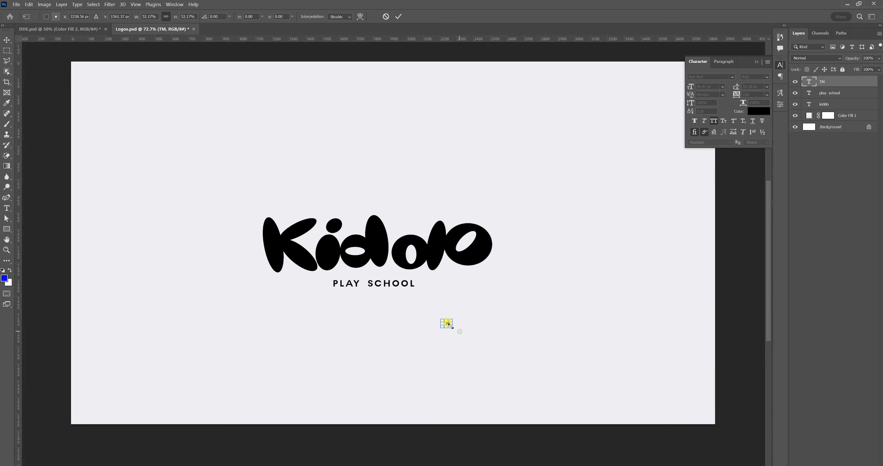
key(Return)
drag(449, 323, 491, 216)
Duplicate the Kiddo wordmark into the empty area below the PLAY SCHOOL tagline.
key(z)
drag(459, 288, 453, 329)
double_click(461, 288)
click(7, 41)
right_click(424, 263)
click(431, 267)
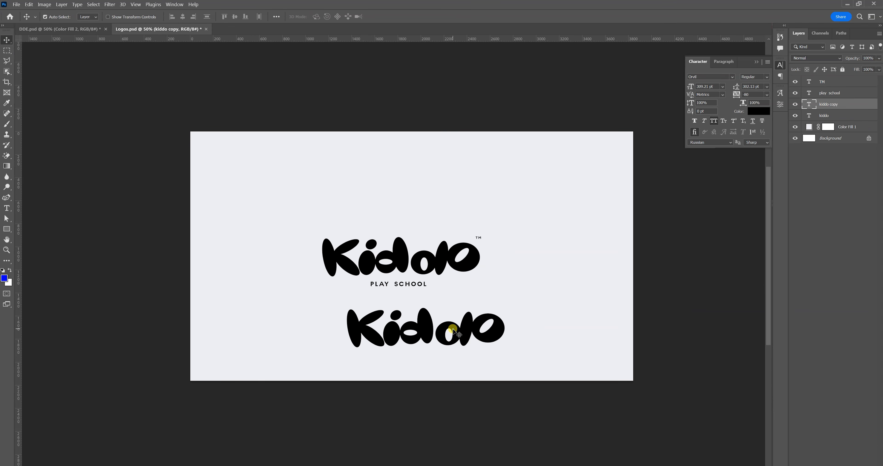
Try the Orvil question mark glyph in the copied wordmark, and replace its whole text with the inverted question mark glyph.
double_click(453, 329)
click(783, 94)
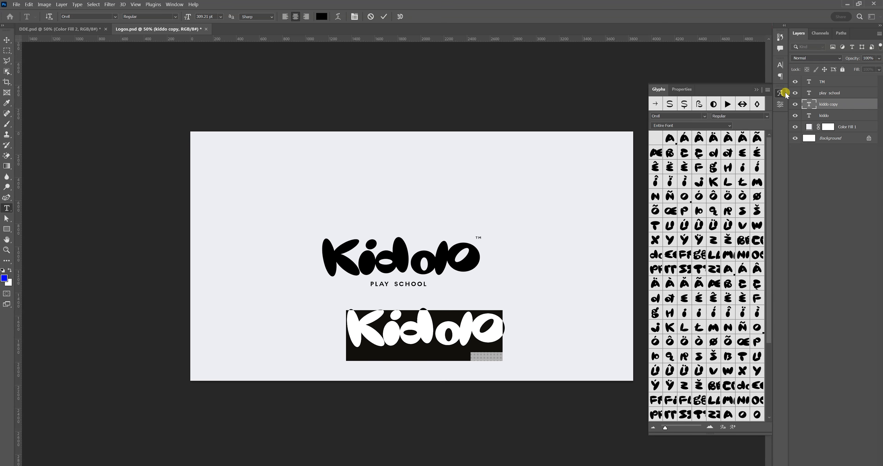
scroll(715, 259, down, 5)
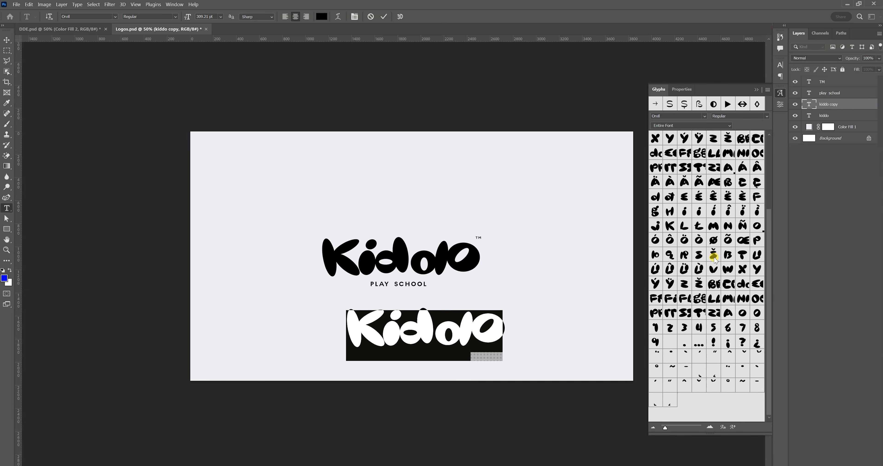
double_click(741, 343)
click(494, 327)
key(ctrl+a)
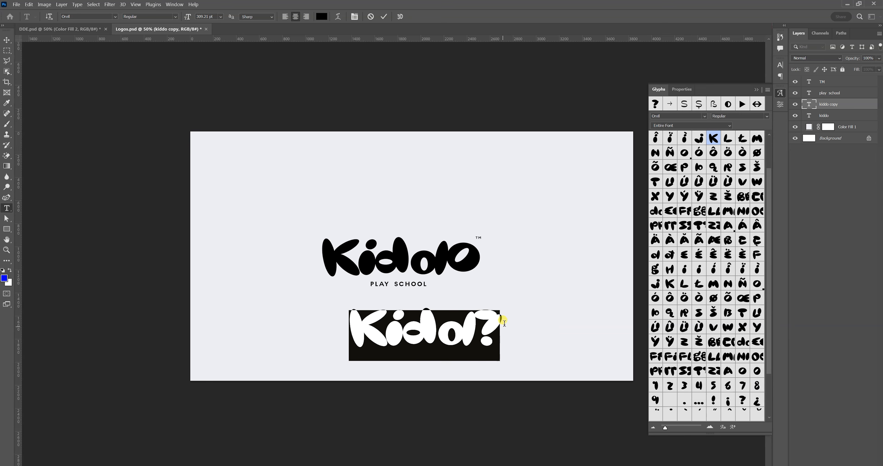
double_click(757, 401)
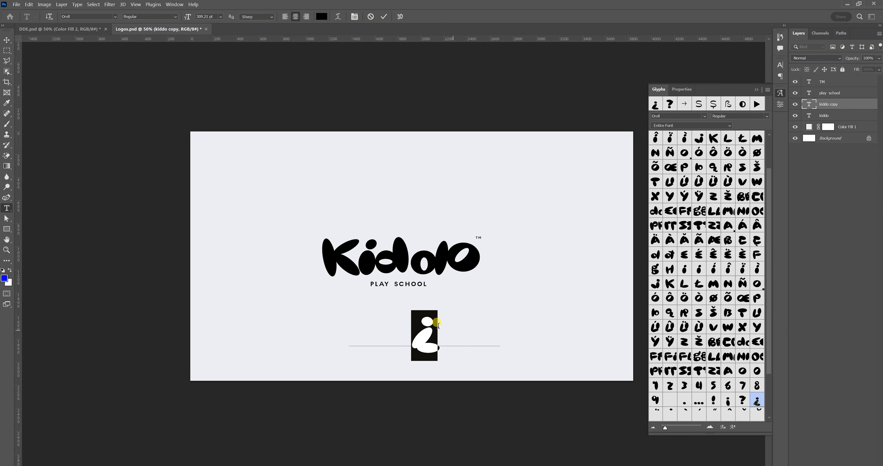
click(8, 43)
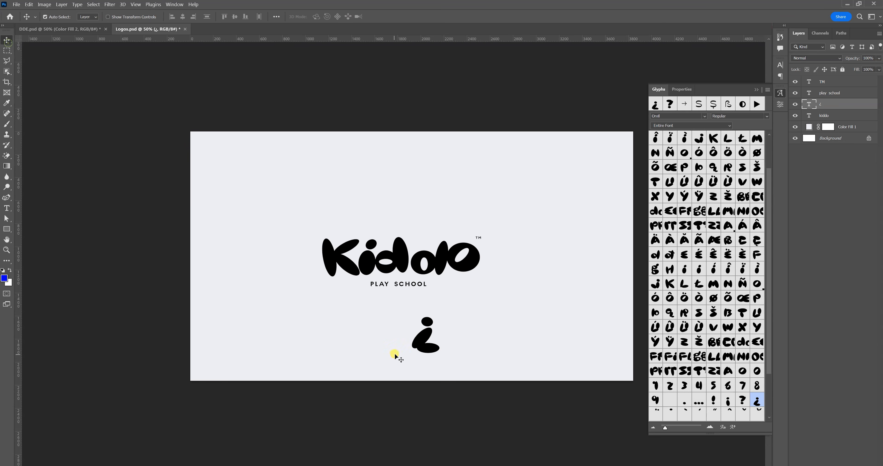
Move the inverted question mark glyph to the left of the Kiddo wordmark and adjust it with Free Transform.
drag(420, 342, 233, 309)
key(ctrl+t)
drag(260, 274, 269, 248)
click(275, 262)
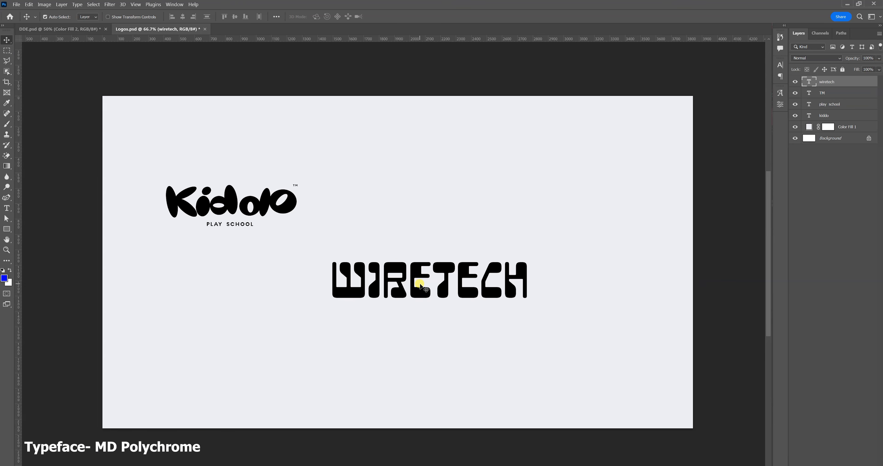
Try the Mega style of MD Polychrome on the WIRETECH text, and set its style to Giga.
double_click(420, 280)
click(176, 18)
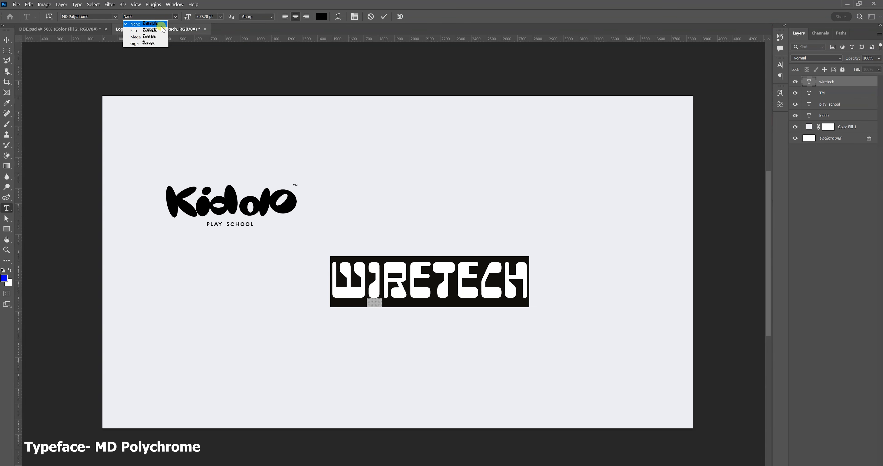
click(157, 40)
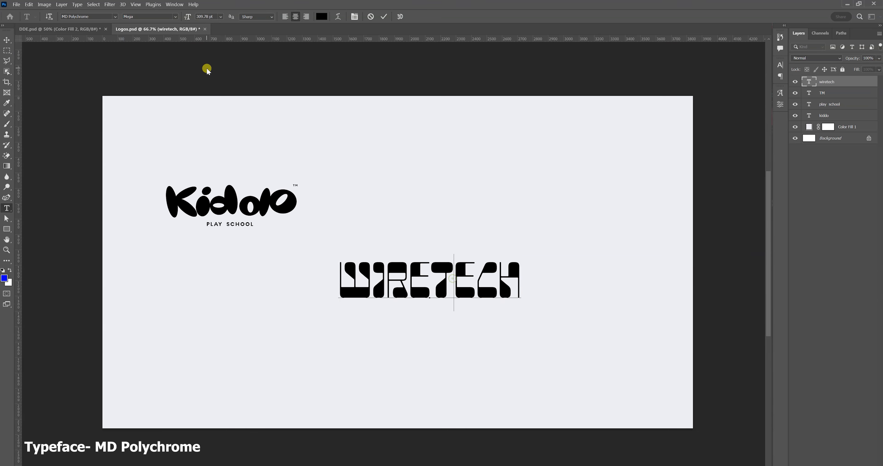
click(176, 18)
click(163, 45)
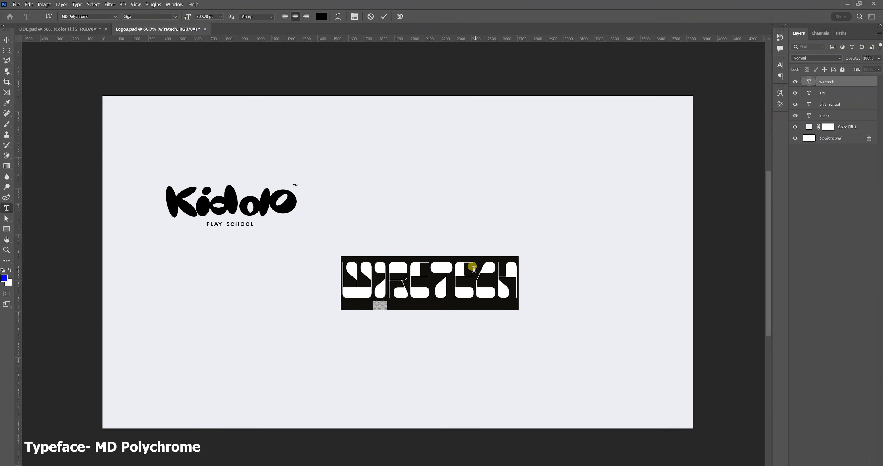
Delete every letter of the WIRETECH text except the initial W.
click(428, 282)
drag(377, 280, 532, 299)
key(BackSpace)
click(7, 44)
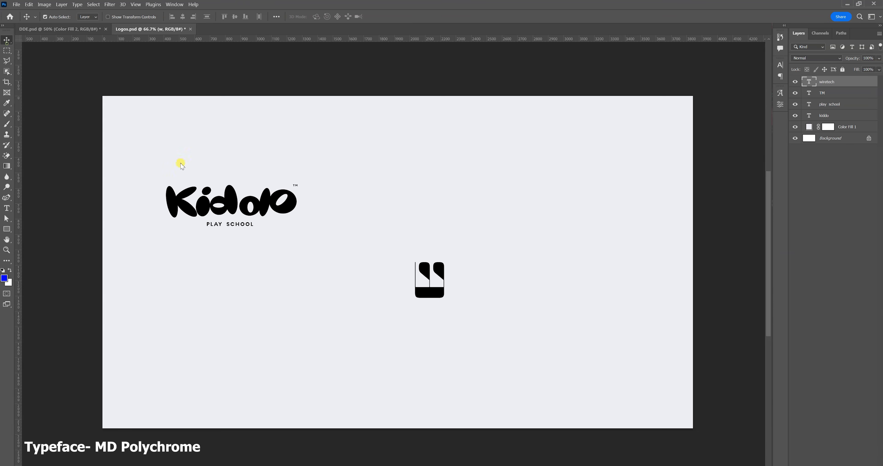
Move the W slightly to the left and switch it to its tapered lowercase form.
drag(441, 274, 401, 267)
key(t)
click(411, 264)
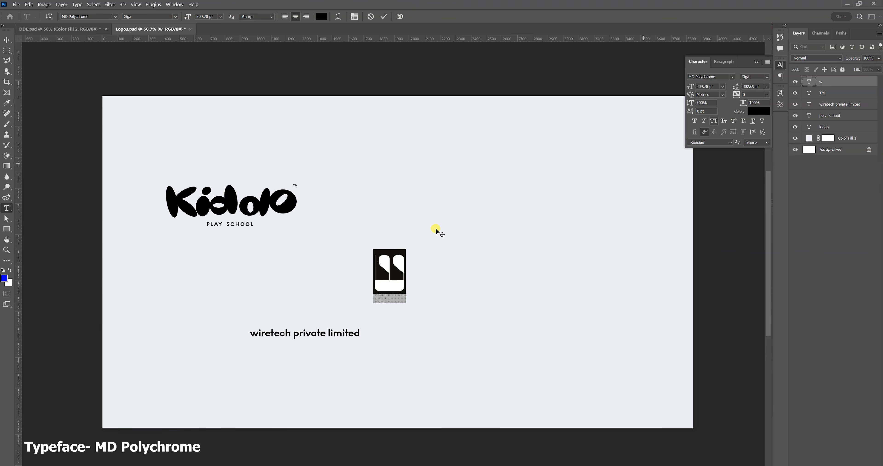
drag(402, 260, 366, 262)
click(424, 264)
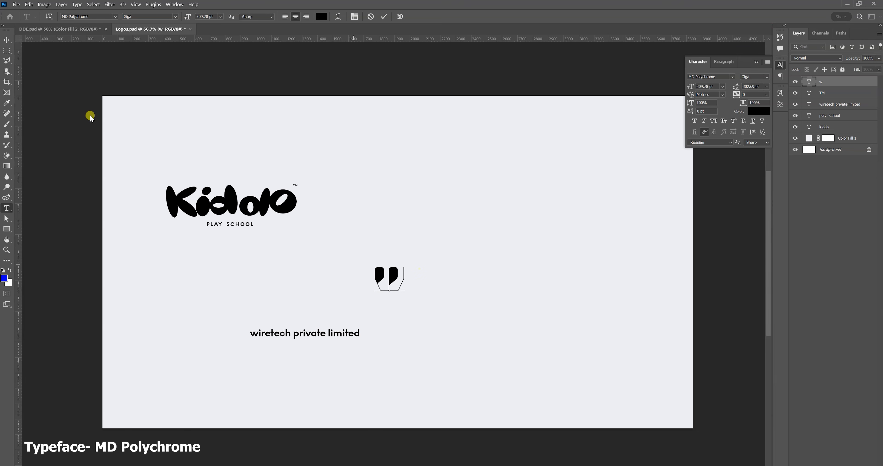
Set the "wiretech private limited" text to the Light weight of Noir No1.
click(7, 40)
double_click(333, 333)
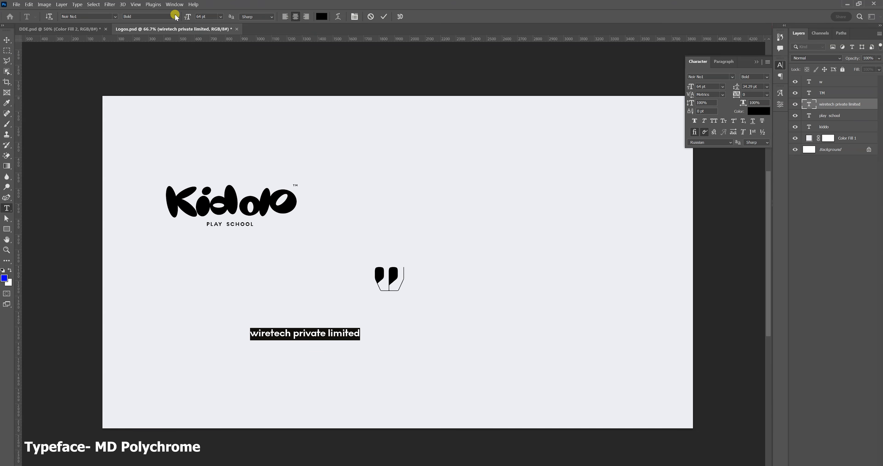
click(173, 16)
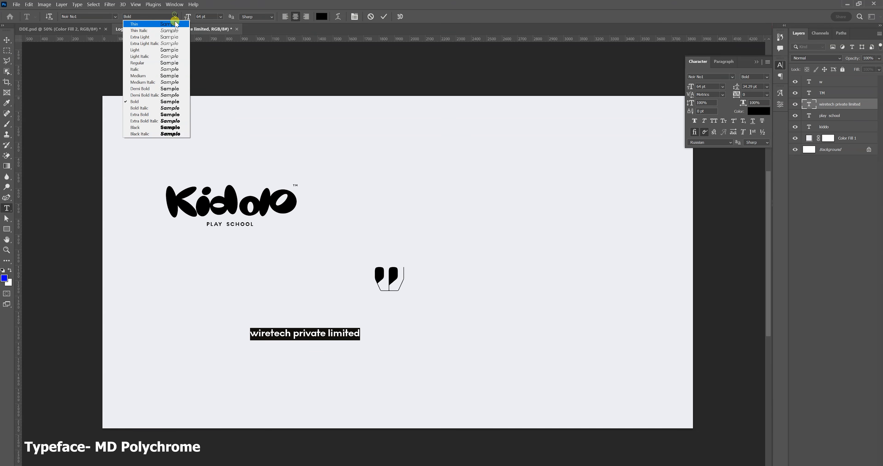
click(178, 50)
click(320, 326)
Format the company name as two all-caps lines, breaking after WIRETECH, with Auto leading and 160 tracking.
key(ctrl+a)
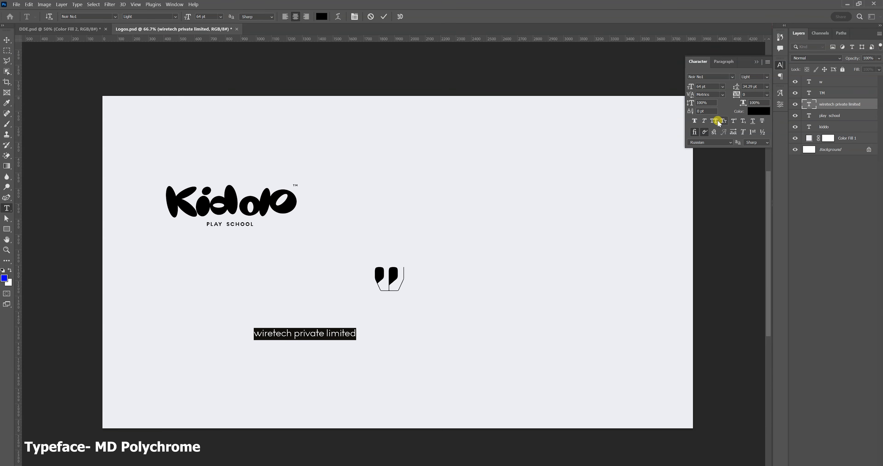
click(295, 332)
key(Return)
key(ctrl+a)
click(766, 86)
click(754, 92)
drag(736, 93, 740, 95)
key(ctrl)
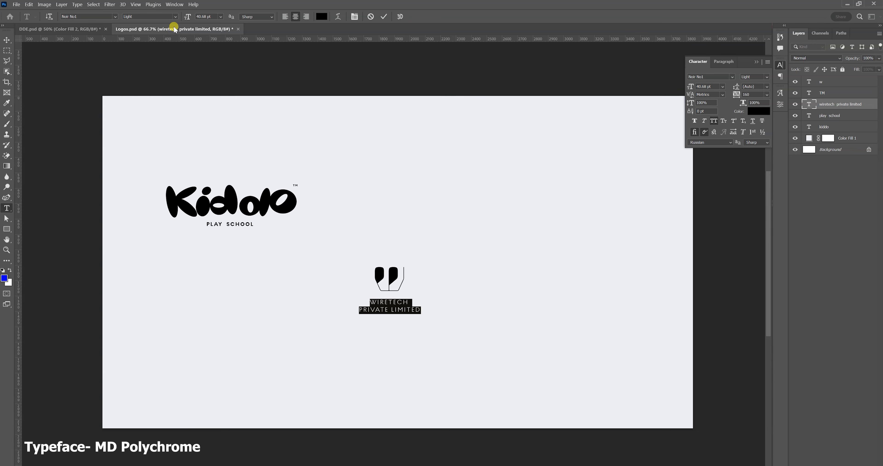
Scale the two-line company name to about 41 pt beneath the w mark and set its weight to Regular.
click(175, 16)
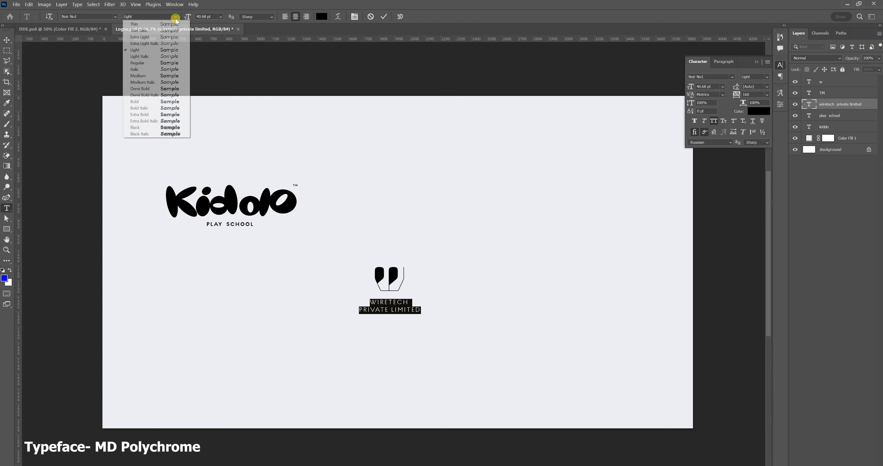
click(160, 63)
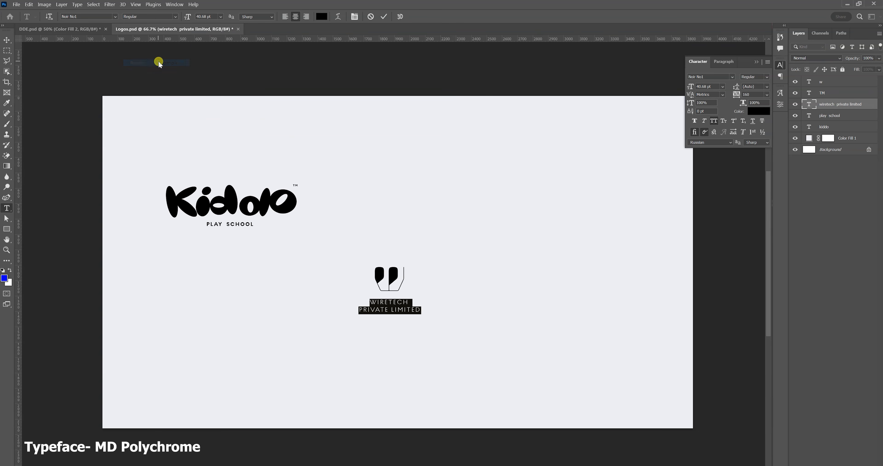
click(4, 40)
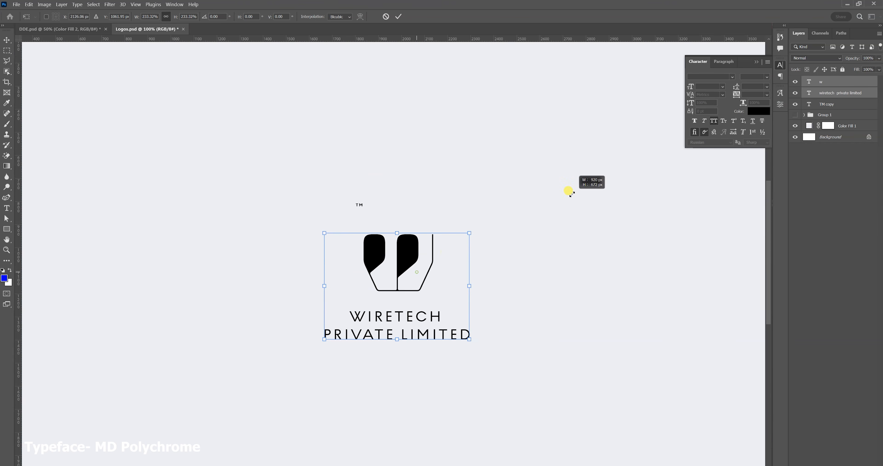
Move the w mark, company name and TM mark together toward the left half of the canvas.
drag(567, 191, 568, 191)
key(z)
alt+click(445, 230)
drag(444, 230, 123, 154)
click(9, 41)
drag(457, 220, 294, 246)
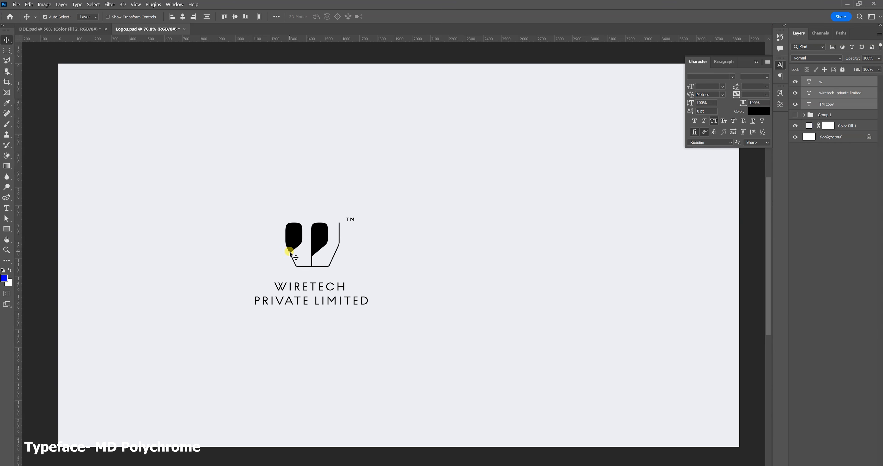
Duplicate the w mark to the right of the Wiretech logo and replace the copy's text with "next".
drag(322, 231, 485, 263)
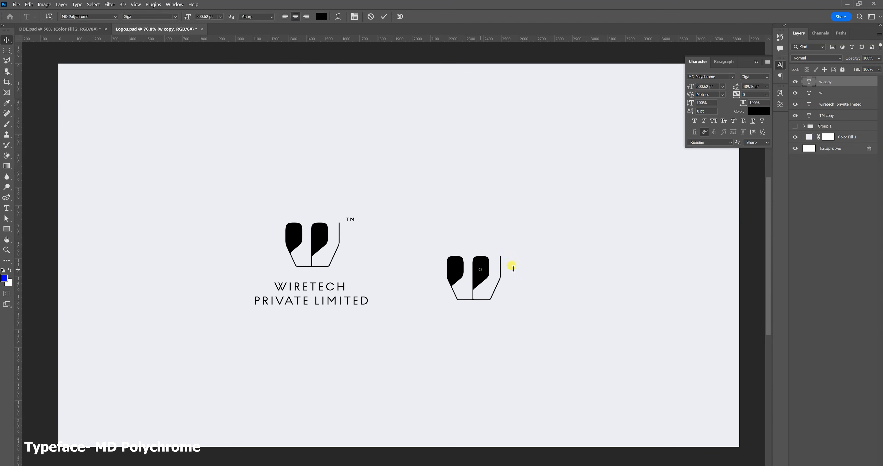
double_click(511, 266)
text(next)
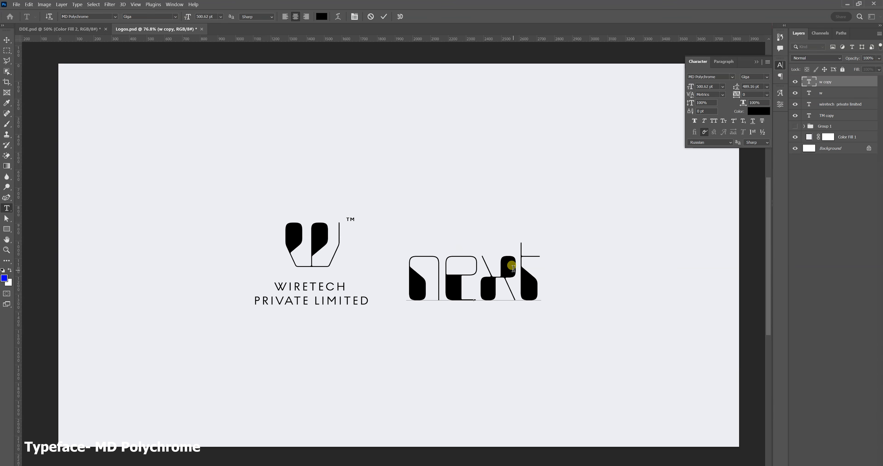
click(7, 40)
Scale the "next" text up to about 177% and reposition it beside the Wiretech logo.
key(ctrl+t)
drag(538, 222, 644, 147)
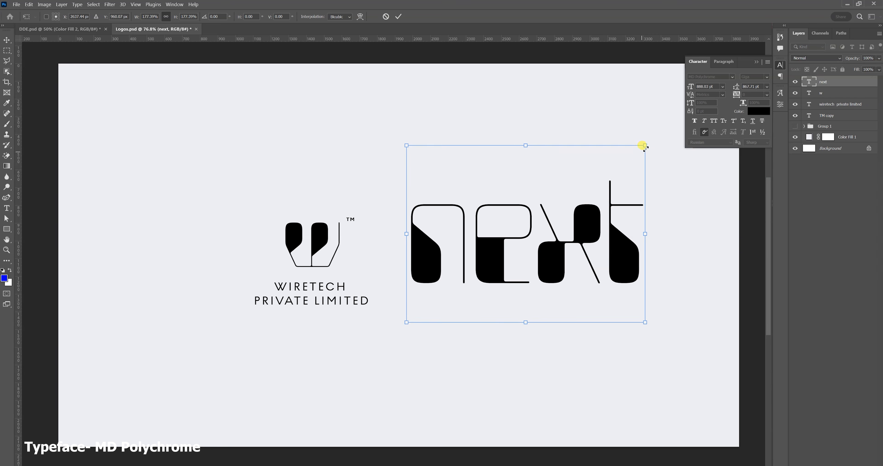
key(Return)
drag(548, 258, 541, 281)
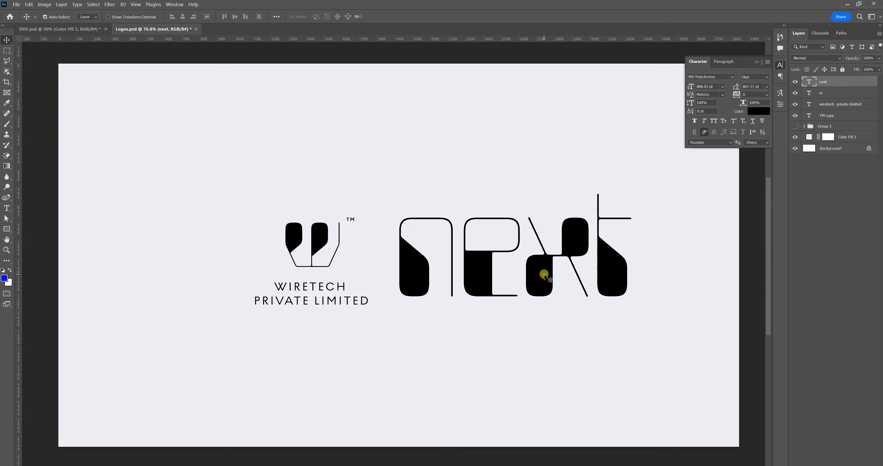
Replace the letters "nex" in the "next" text with a decorative symbol from the MD Polychrome glyph set.
double_click(541, 302)
click(784, 91)
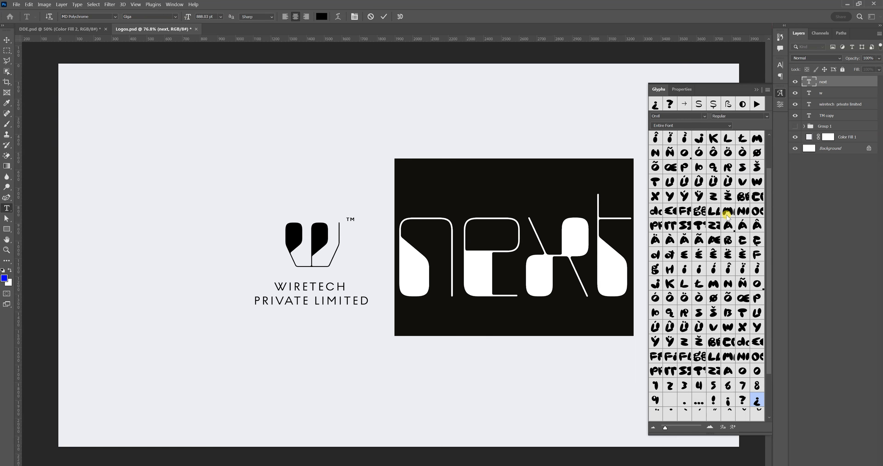
scroll(729, 212, down, 3)
click(555, 223)
double_click(555, 223)
drag(405, 235, 565, 234)
scroll(693, 284, down, 3)
scroll(692, 284, down, 3)
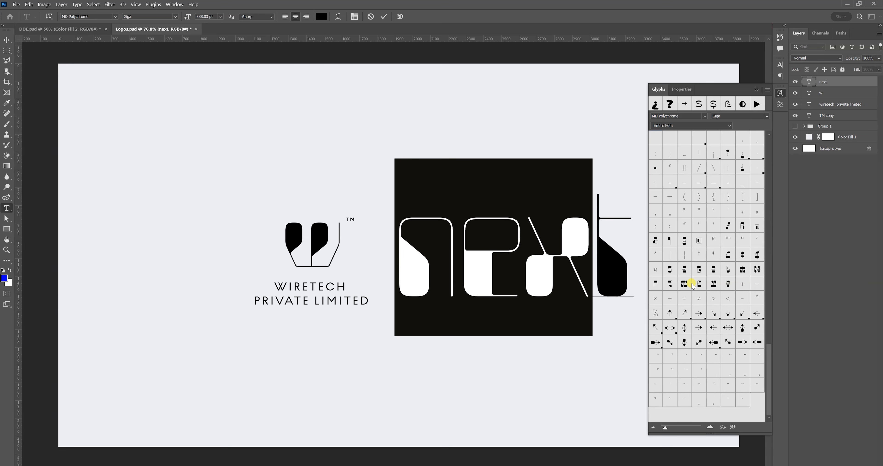
double_click(670, 283)
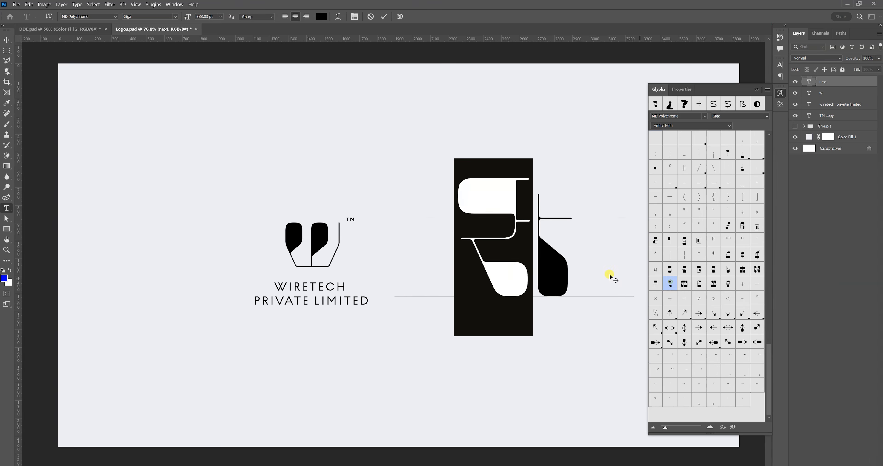
Delete the remaining "t" and swap the symbol for MD Polychrome's diagonal arrow glyph pointing up and left.
drag(541, 238, 490, 228)
key(BackSpace)
scroll(717, 274, down, 4)
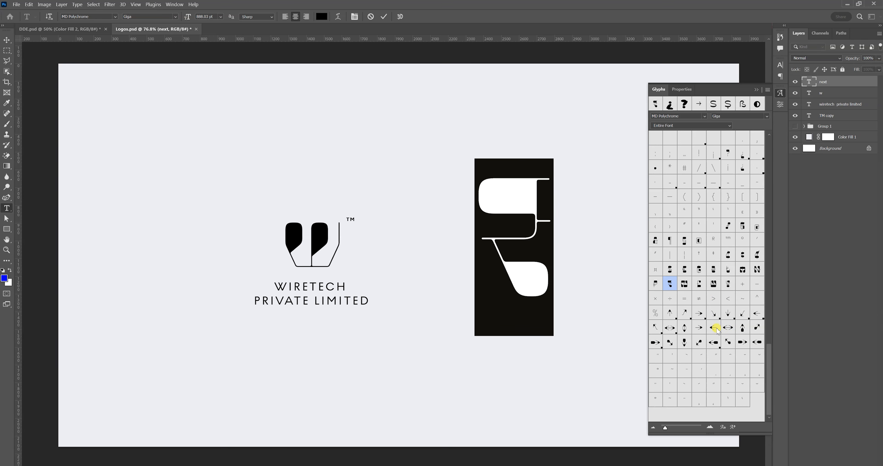
double_click(728, 341)
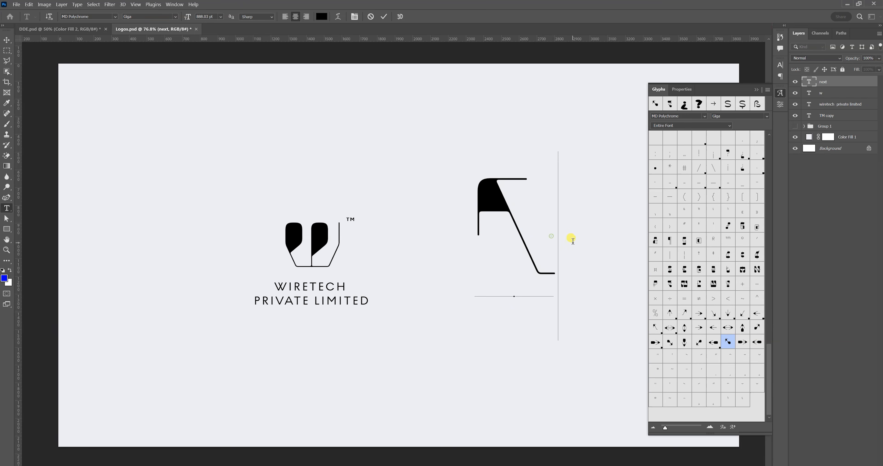
Move the arrow glyph closer to the Wiretech logo and enlarge it.
click(7, 40)
drag(506, 202, 453, 250)
key(ctrl+t)
drag(504, 205, 540, 149)
key(Return)
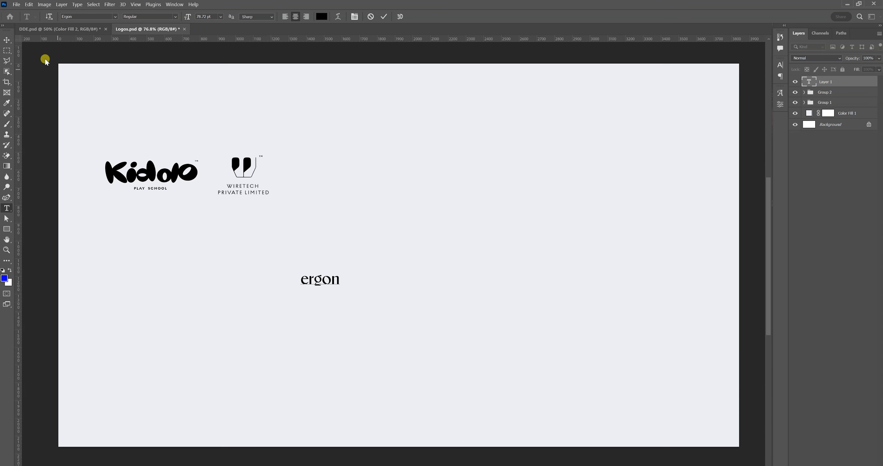
Scale the "ergon" text up to about 471% and reposition it slightly on the canvas.
click(8, 40)
key(ctrl+t)
drag(339, 287, 487, 339)
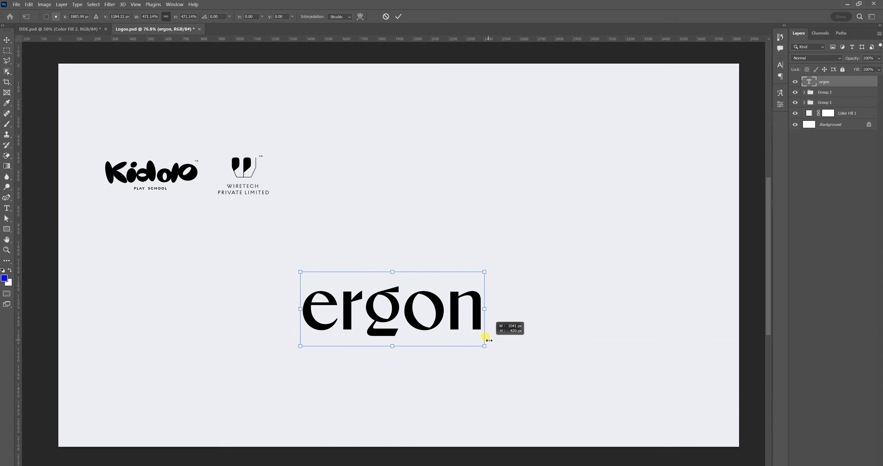
key(Return)
drag(439, 316, 433, 307)
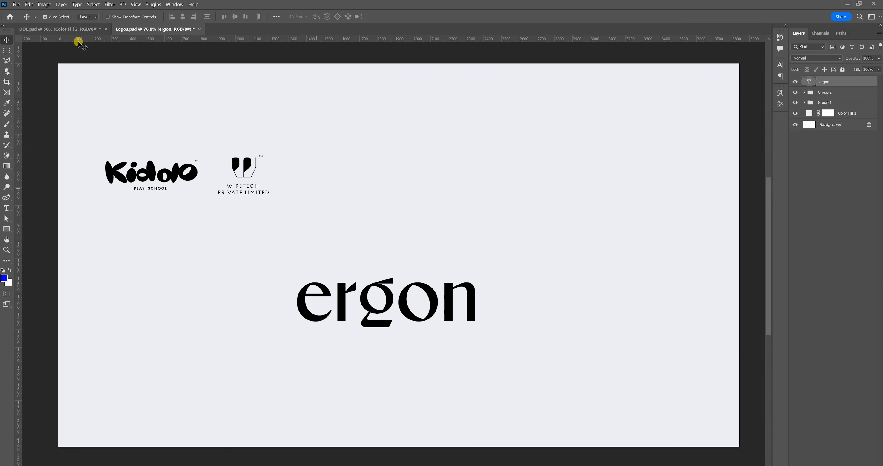
Replace the "ergon" text with "zonak" and format it in All Caps.
double_click(390, 297)
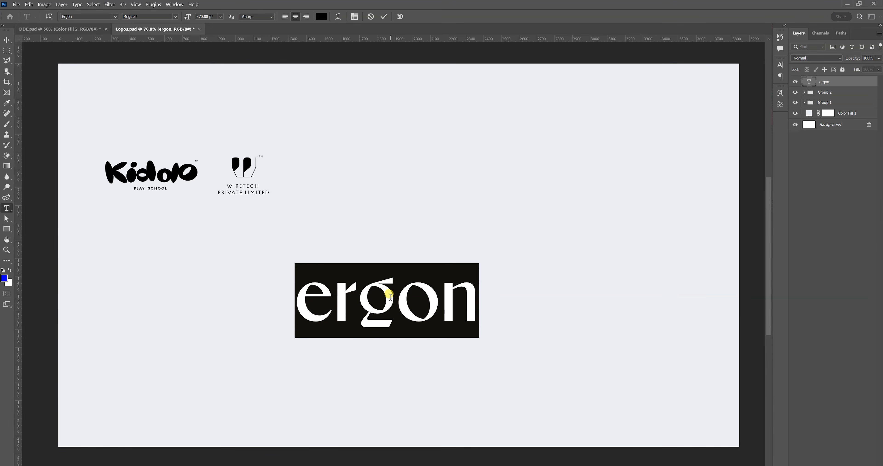
text(ZOnak)
key(ctrl+a)
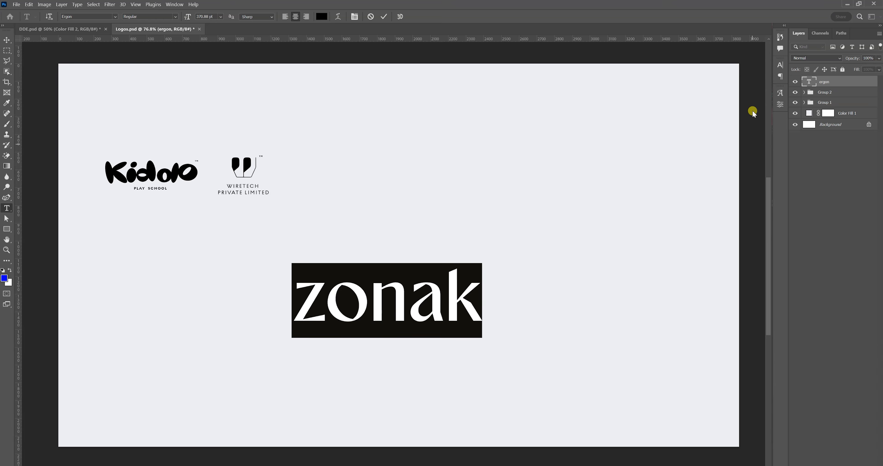
click(780, 67)
click(713, 120)
click(445, 271)
Set the ZONAK text's weight to Thin and scale it down to about 276 pt.
double_click(496, 291)
click(164, 20)
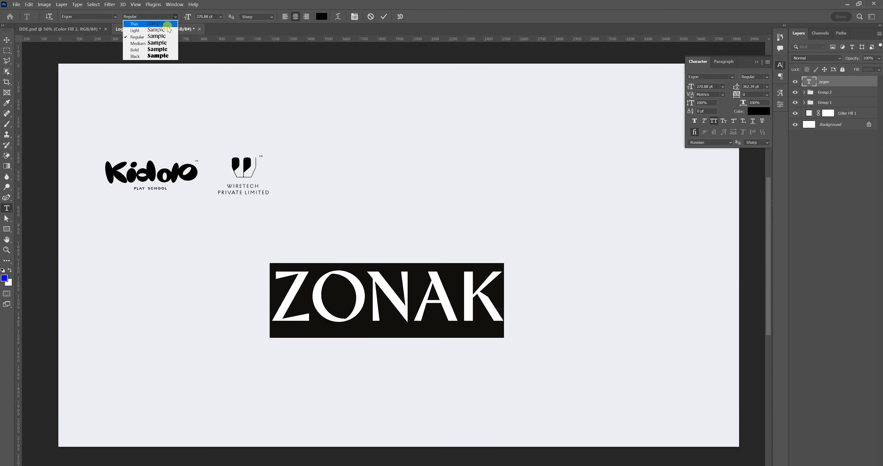
click(167, 30)
click(166, 14)
click(170, 26)
click(7, 39)
key(ctrl+t)
drag(499, 336, 442, 316)
key(Return)
Set the ZONAK text's tracking to -60 and its weight to Light.
double_click(405, 298)
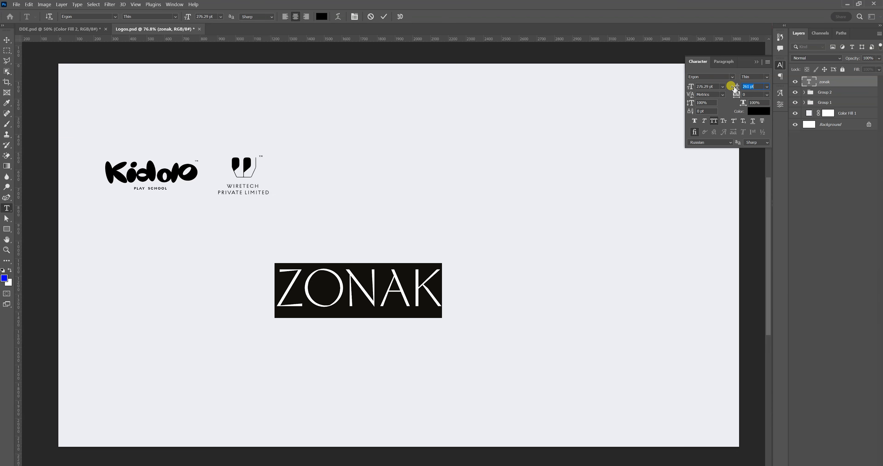
key(ctrl+Return)
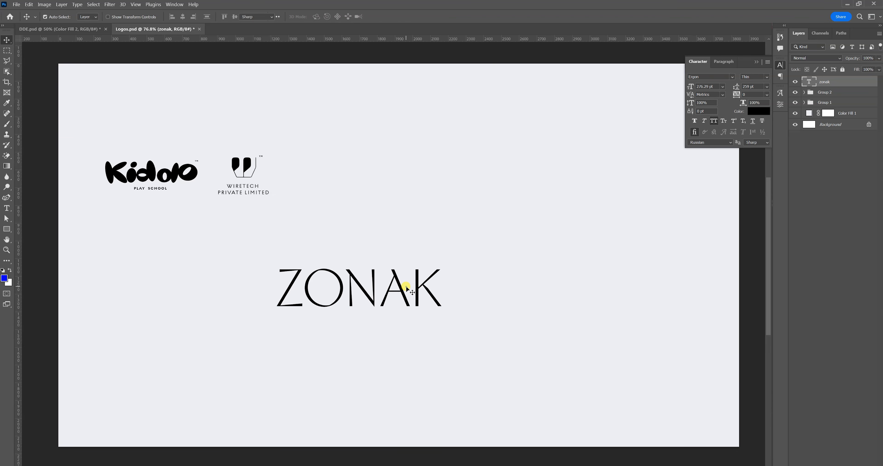
double_click(406, 288)
drag(737, 95, 735, 94)
click(175, 17)
click(150, 31)
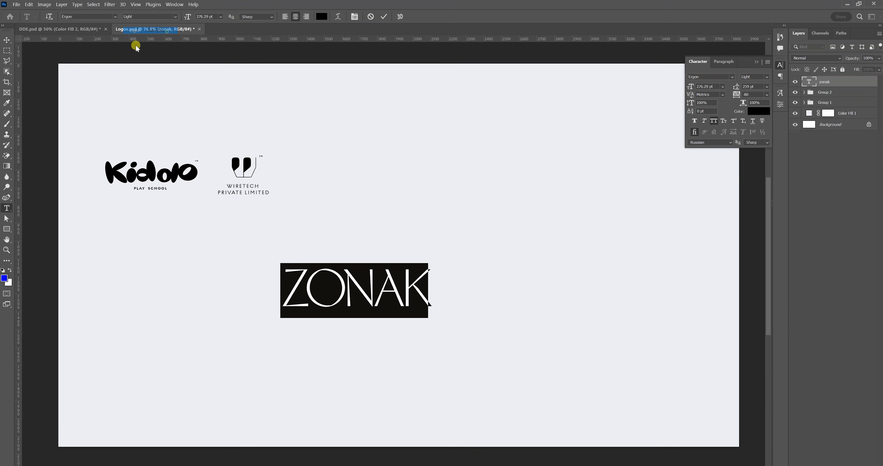
Fine-tune the ZONAK wordmark's placement, and move the "fashion & jewelry" tagline beneath it at a slightly larger size.
click(5, 40)
key(ctrl+t)
mouse_move(434, 318)
mouse_down()
mouse_move(410, 307)
mouse_move(434, 317)
mouse_up()
key(Return)
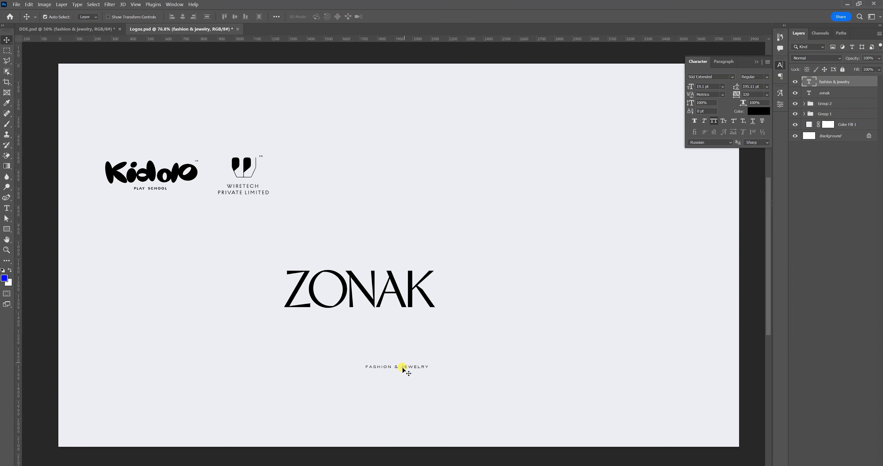
drag(408, 367, 406, 329)
key(ctrl+t)
key(Return)
Duplicate the TM mark from the Wiretech logo's layer group for use with the ZONAK logo.
click(804, 103)
click(833, 116)
click(838, 127)
right_click(838, 137)
click(846, 138)
right_click(844, 138)
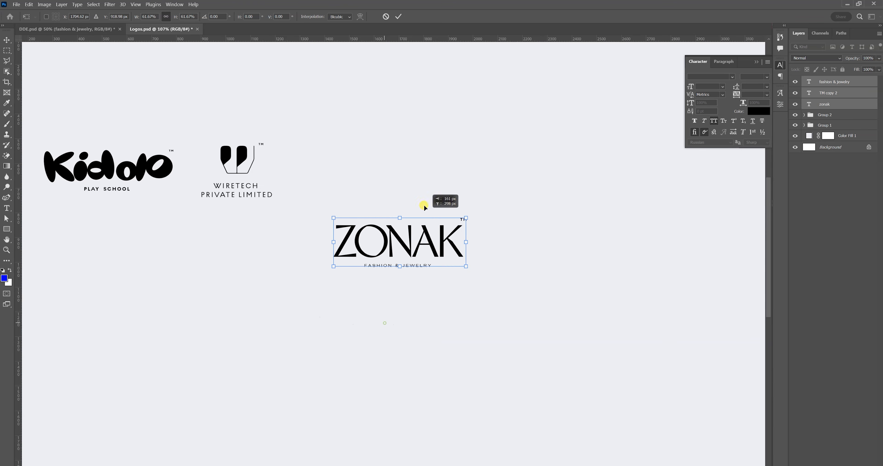
Scale the ZONAK wordmark, tagline and TM mark down together and place them in line beside the Wiretech logo.
drag(421, 203, 404, 176)
key(Return)
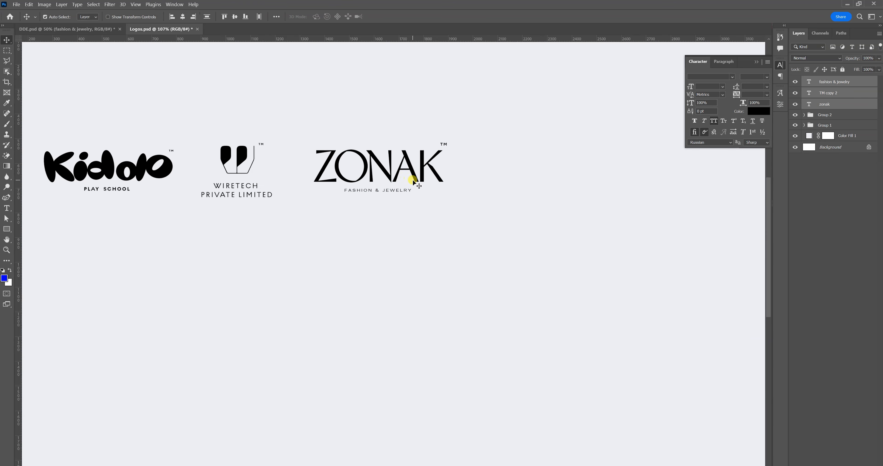
Try moving the ZONAK wordmark into the empty area below the logos and open its text for editing.
click(6, 250)
alt+click(384, 244)
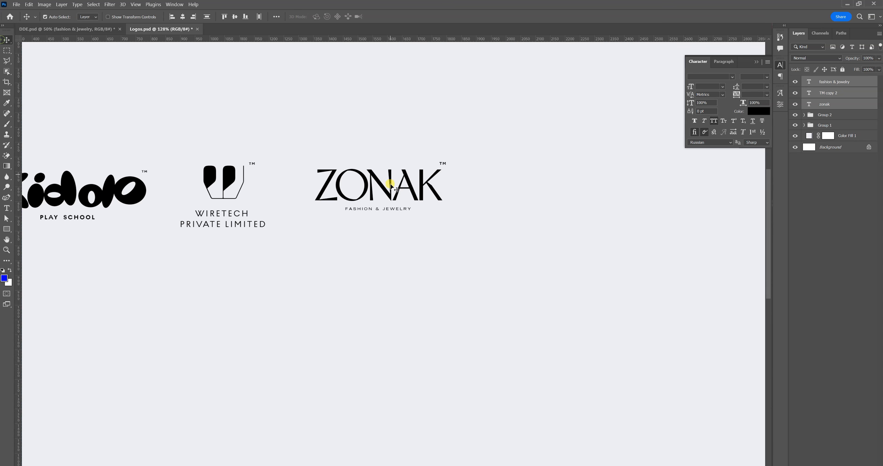
click(394, 189)
drag(391, 186, 415, 291)
double_click(416, 291)
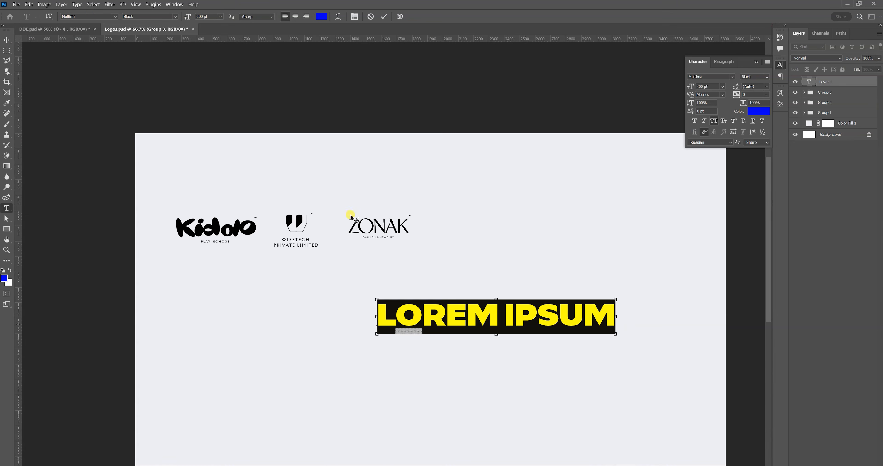
Replace the Lorem Ipsum placeholder with the font name "Multima" and nudge the text into place below the logos.
click(93, 17)
click(93, 17)
key(ctrl+c)
key(Return)
key(ctrl+v)
click(3, 40)
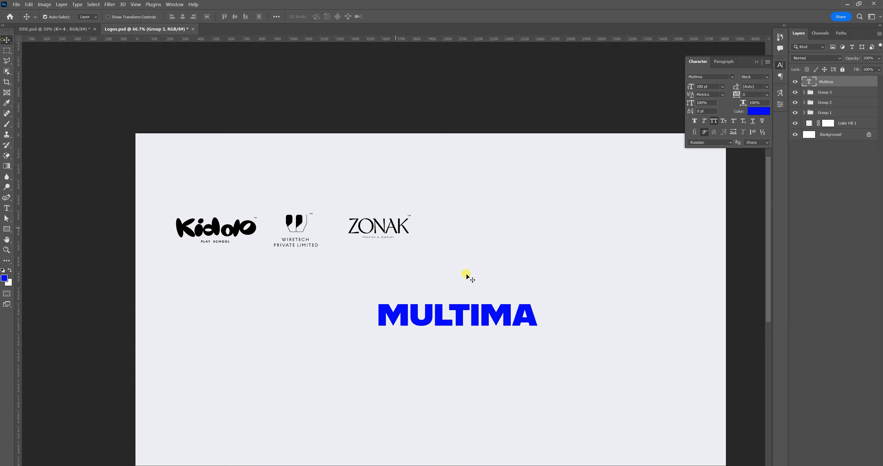
drag(502, 317, 496, 316)
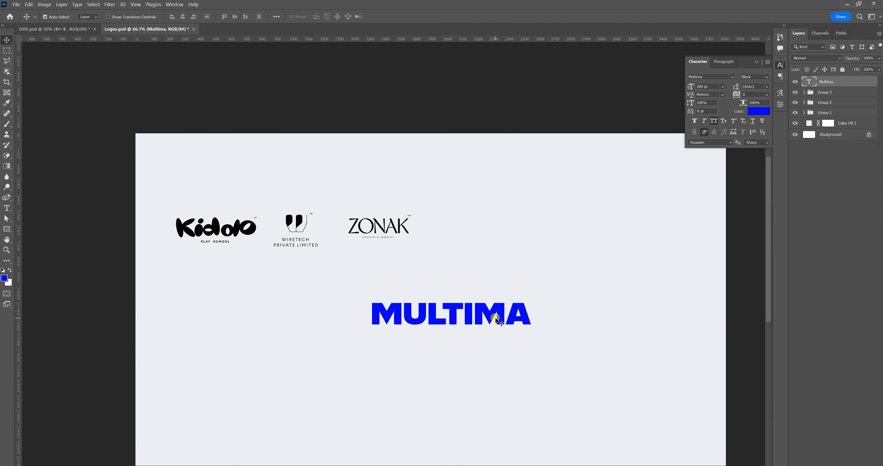
Replace the T in MULTIMA with three glyphs: a half-filled circle, a right-pointing triangle and a left half circle.
double_click(489, 315)
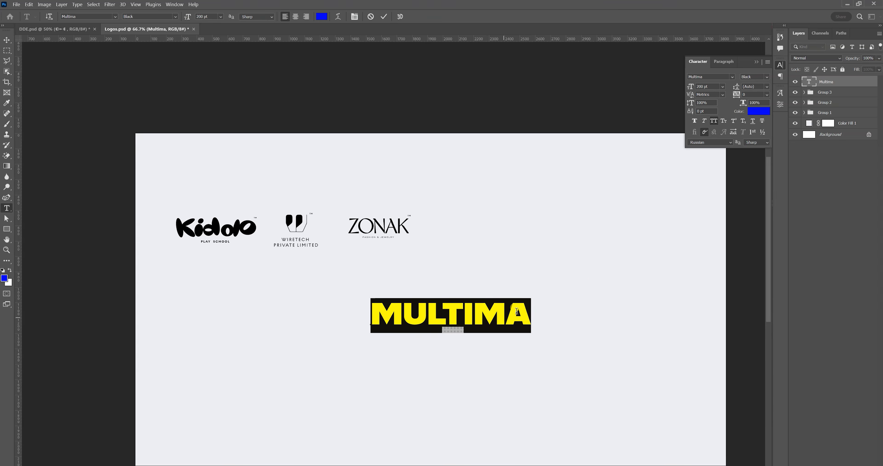
click(779, 104)
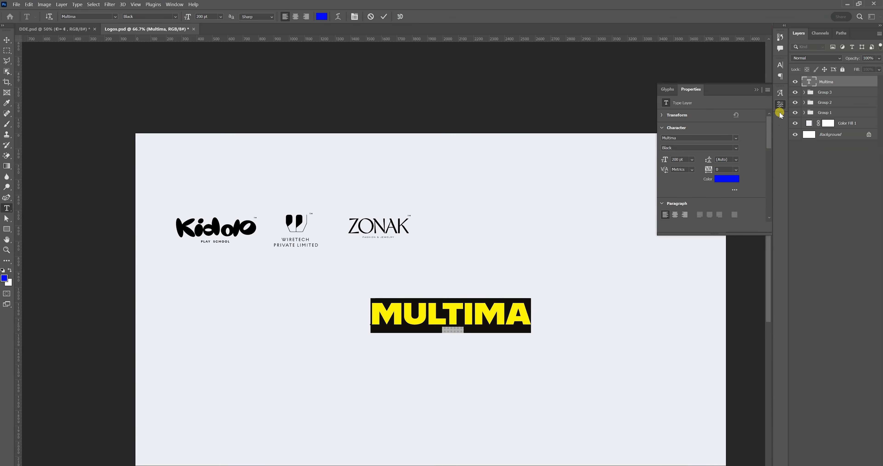
click(780, 92)
scroll(737, 240, down, 3)
click(492, 311)
key(ctrl+a)
scroll(713, 316, down, 2)
scroll(713, 316, down, 6)
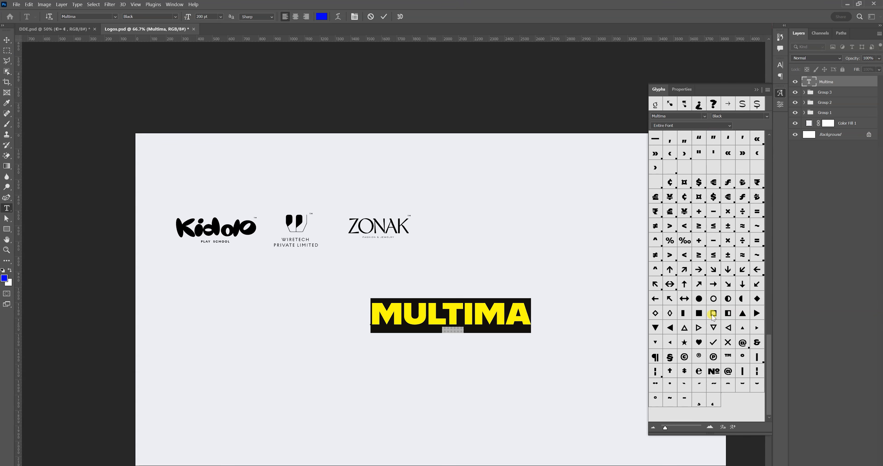
double_click(728, 299)
click(480, 310)
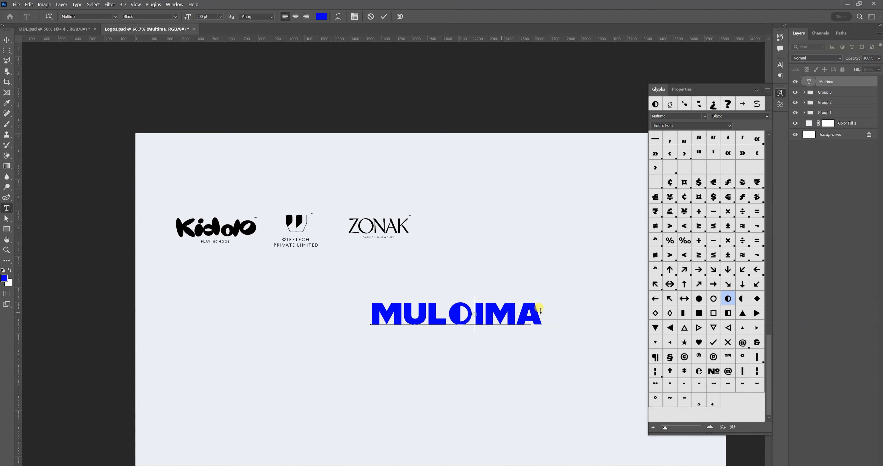
double_click(758, 313)
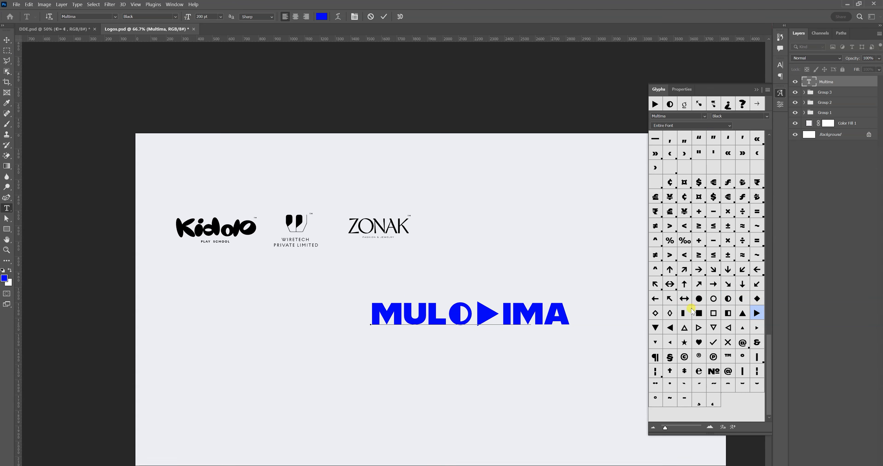
double_click(742, 298)
Delete the letters "IMA" and "MUL" around the three geometric symbols.
drag(514, 310, 619, 323)
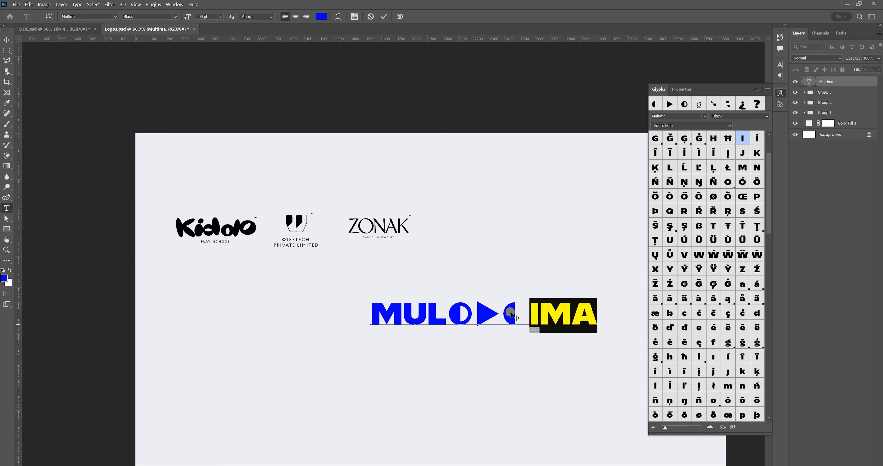
key(BackSpace)
drag(446, 313, 285, 311)
key(BackSpace)
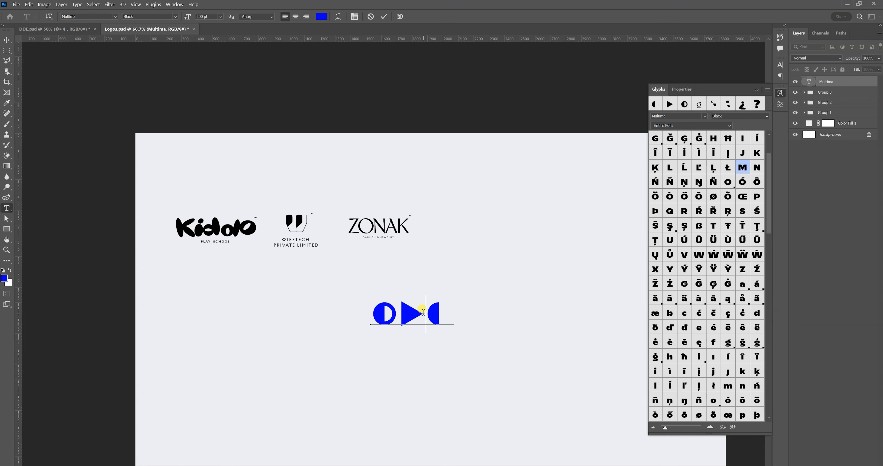
Set the three symbols' tracking to -60, then reposition and enlarge them as a logo mark.
key(ctrl+a)
click(777, 66)
drag(736, 96, 729, 95)
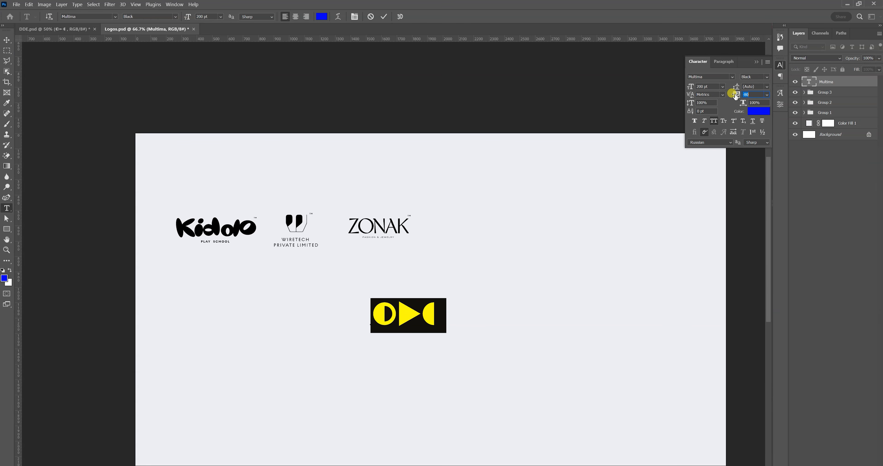
click(7, 41)
drag(430, 314, 439, 299)
key(ctrl+t)
key(Return)
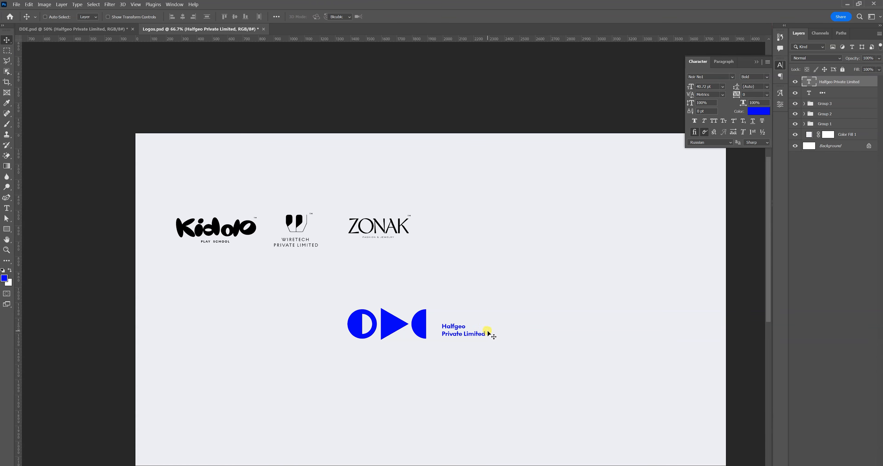
Scale the two-line "Halfgeo Private Limited" text to about 85 pt and align it beside the three symbols.
key(ctrl+t)
drag(496, 319, 534, 304)
key(Return)
drag(478, 335, 465, 330)
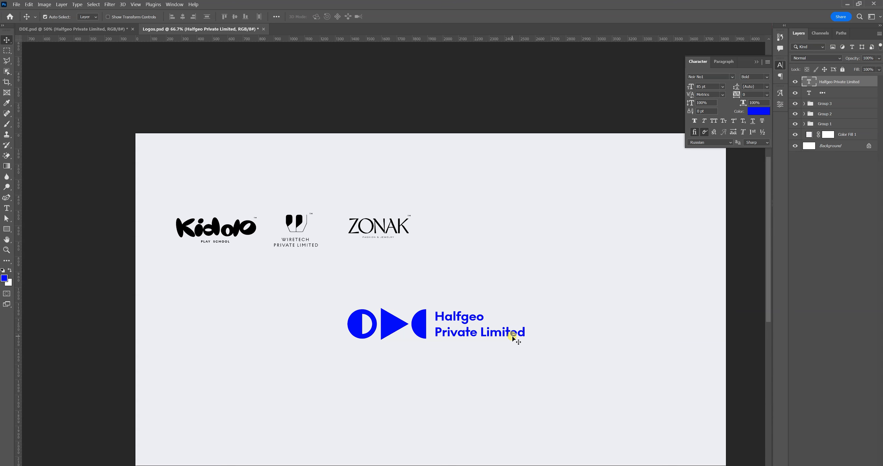
Duplicate the TM mark from the ZONAK logo's layer group and move the copy out above that group.
key(z)
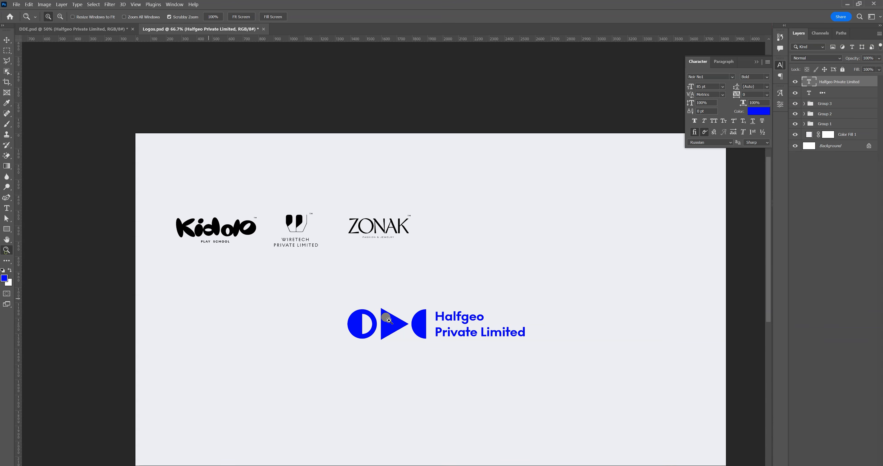
click(518, 350)
drag(457, 363, 782, 126)
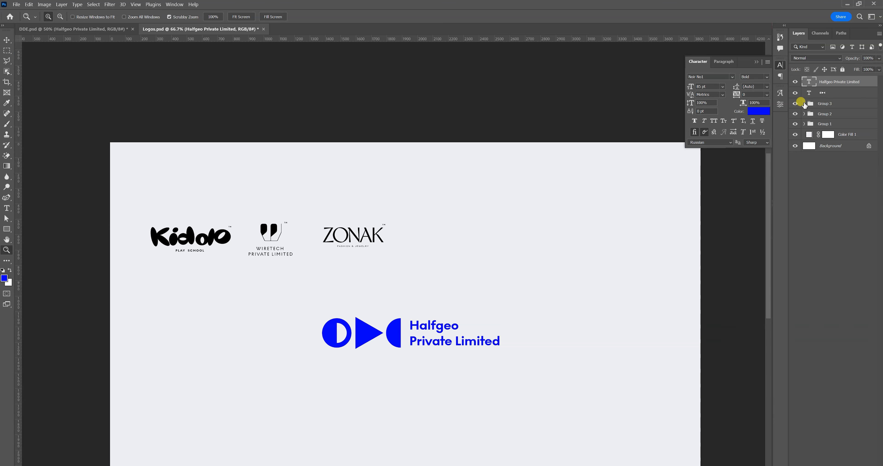
click(803, 103)
click(834, 130)
right_click(834, 130)
click(803, 148)
click(520, 145)
drag(808, 126, 823, 102)
click(804, 115)
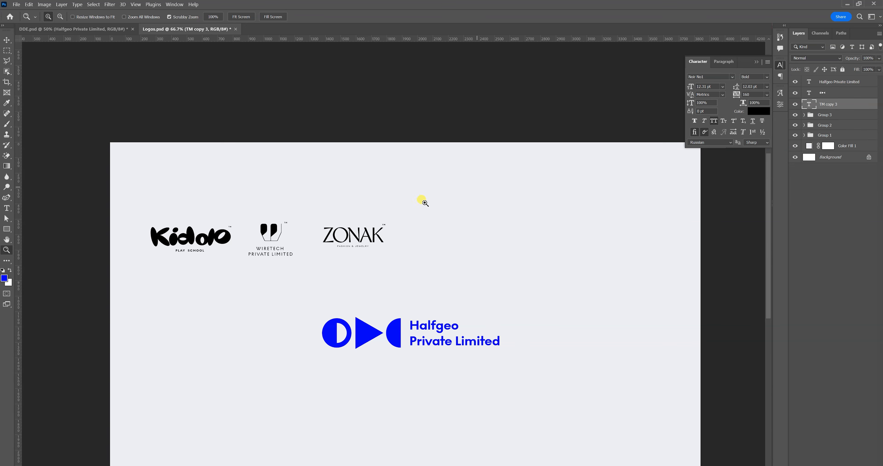
Move the copied TM mark from the ZONAK logo down to the upper end of the word "Halfgeo".
click(416, 228)
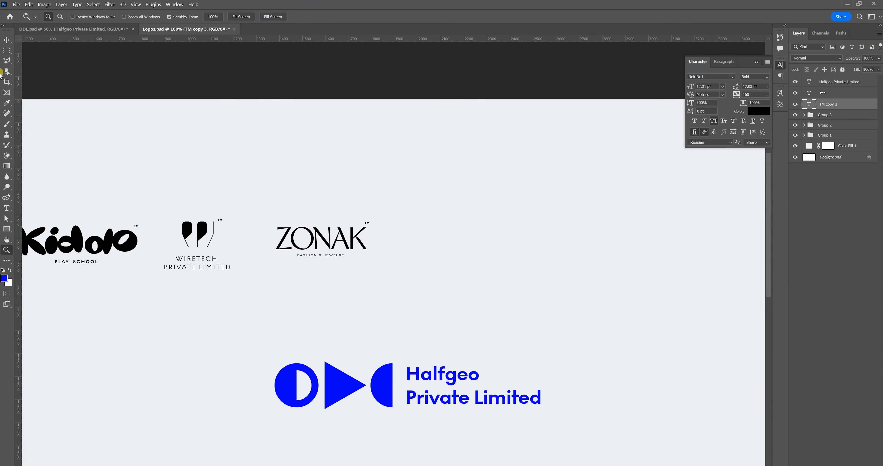
click(8, 40)
drag(367, 223, 474, 359)
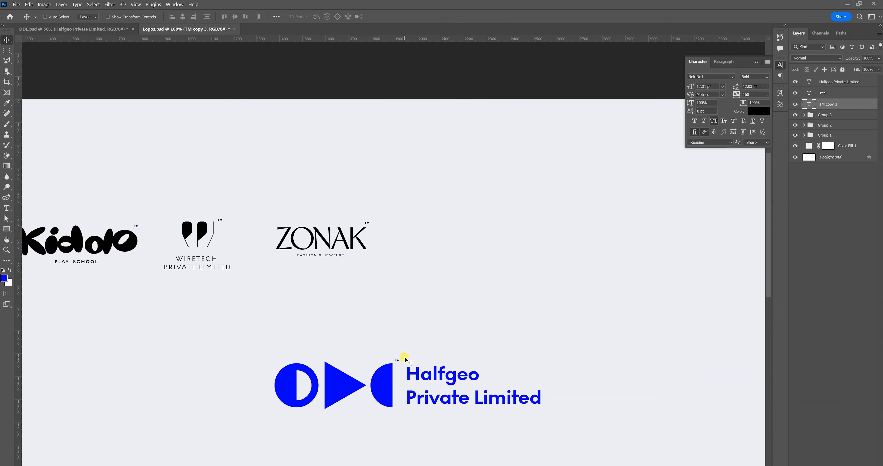
Add a text line reading "PARABOLE" in the Parabole typeface below the logos and scale it to about 216 pt.
ctrl+click(405, 389)
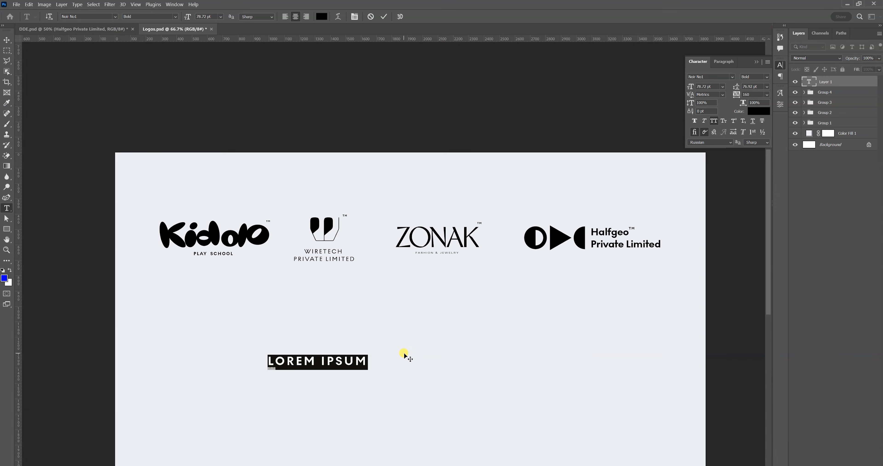
click(115, 16)
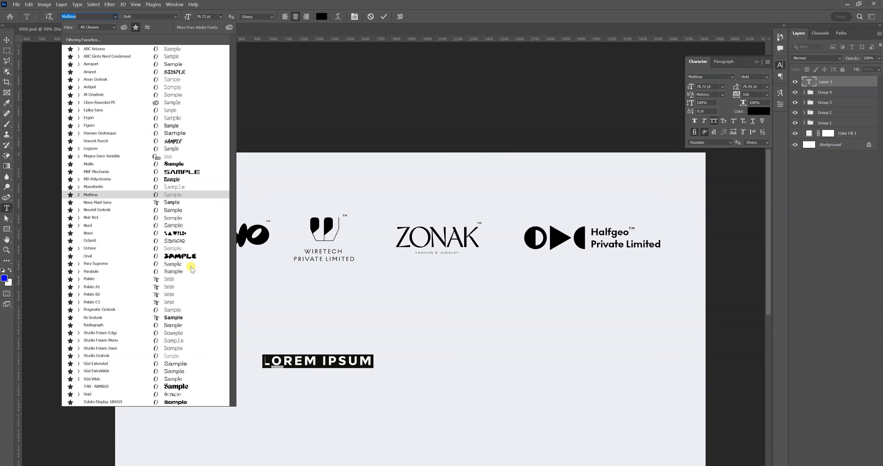
click(180, 272)
key(ctrl+t)
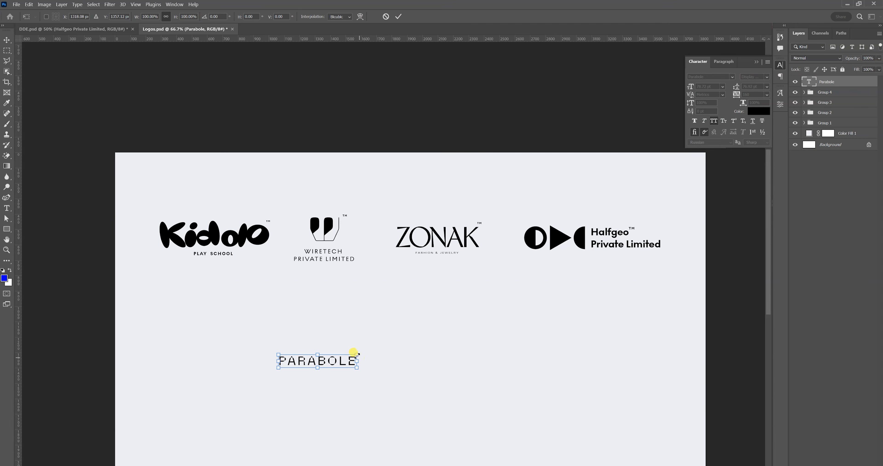
drag(356, 354, 493, 327)
key(Return)
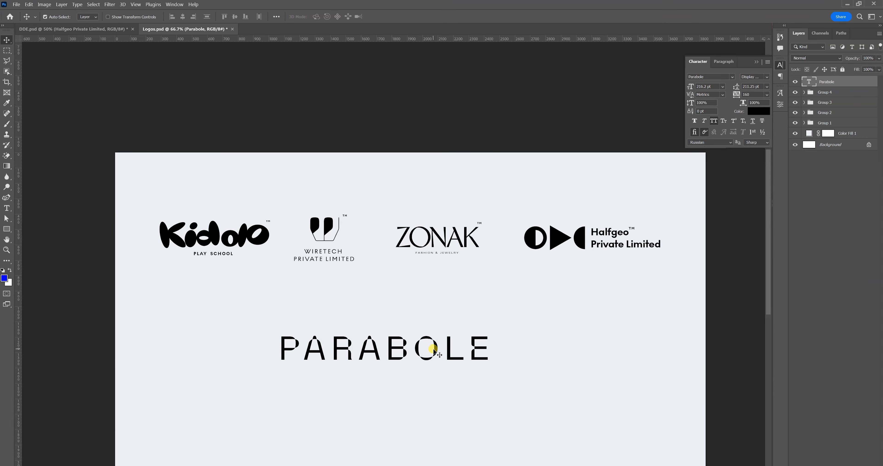
drag(434, 350, 425, 354)
Replace the word "PARABOLE" with the letters "HG".
double_click(383, 348)
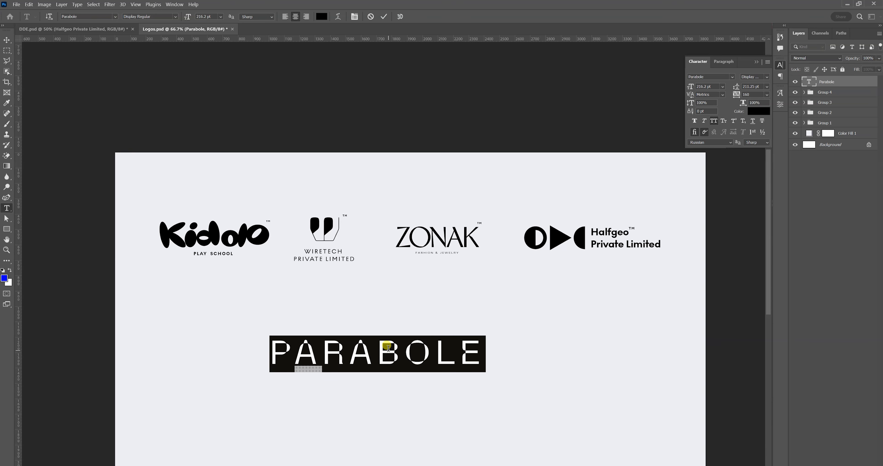
click(388, 348)
key(ctrl+a)
text(H)
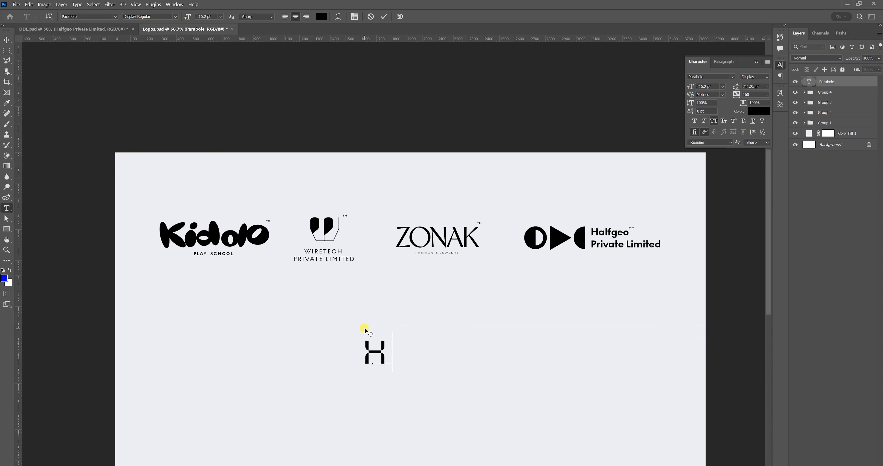
text(G)
Scale the "HG" text to about 903 pt and place it centrally beneath the row of logos.
click(6, 40)
key(ctrl+t)
drag(404, 333, 585, 298)
drag(428, 307, 373, 372)
drag(493, 305, 545, 298)
key(Return)
drag(493, 354, 478, 352)
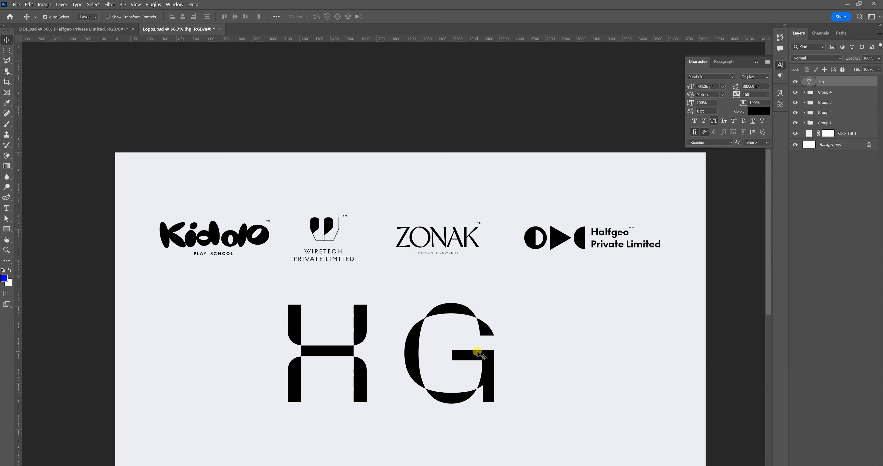
Replace the large "HG" with the single letter "n" and convert the text layer to a shape.
double_click(472, 362)
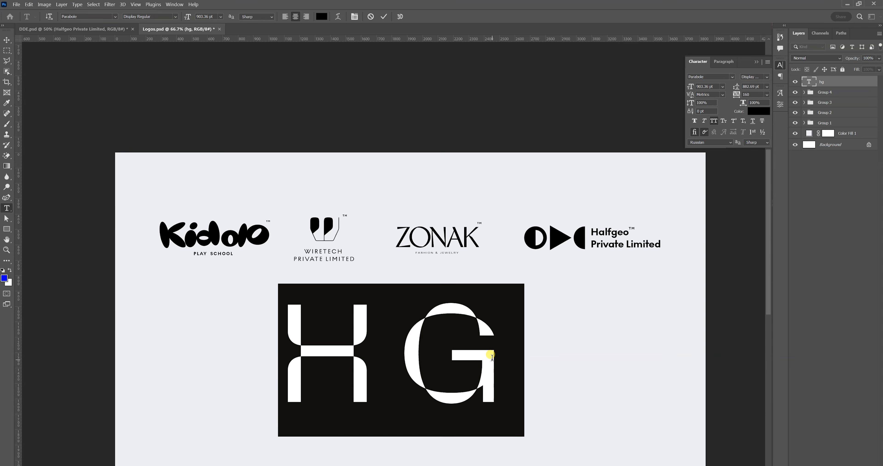
text(n)
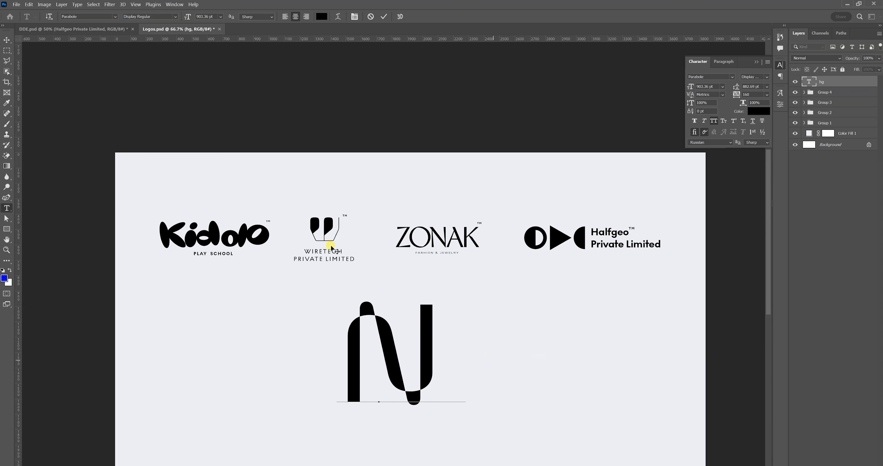
click(7, 40)
drag(424, 327, 424, 327)
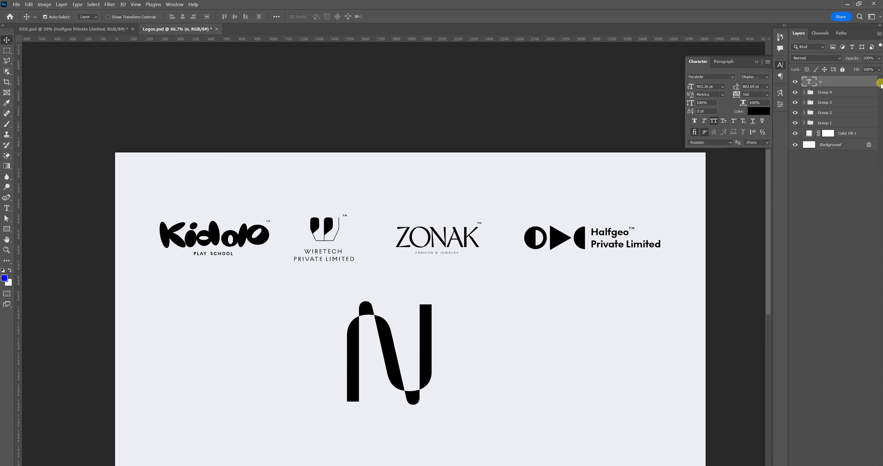
right_click(850, 82)
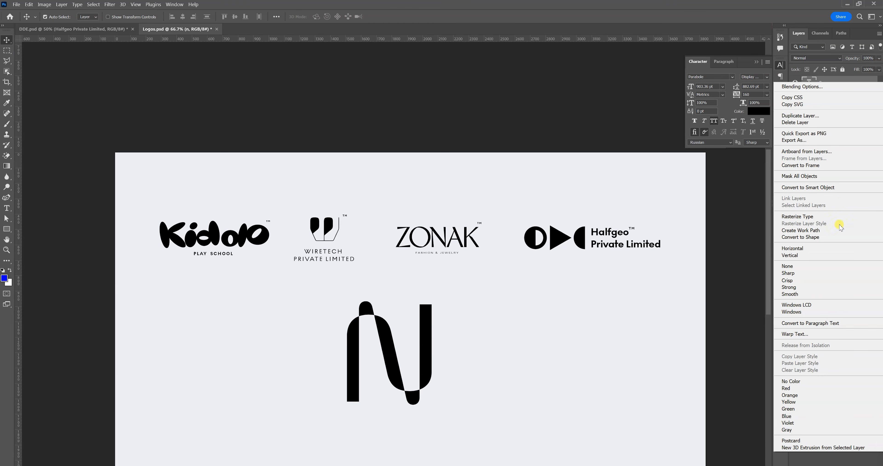
click(832, 237)
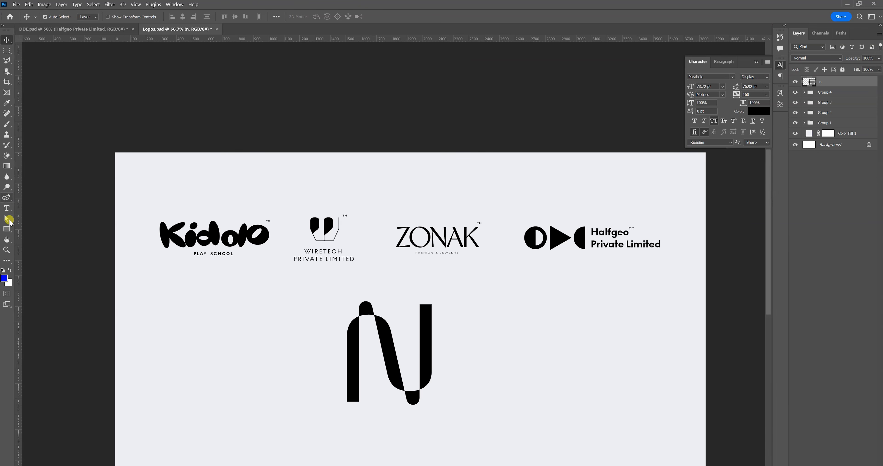
Shorten the N shape's right stem from its upper end and its left stem from its lower end.
click(7, 217)
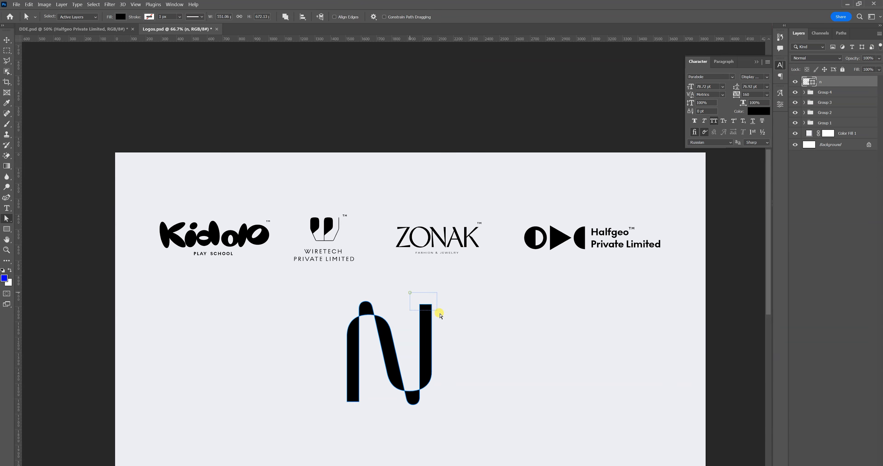
drag(433, 321, 430, 346)
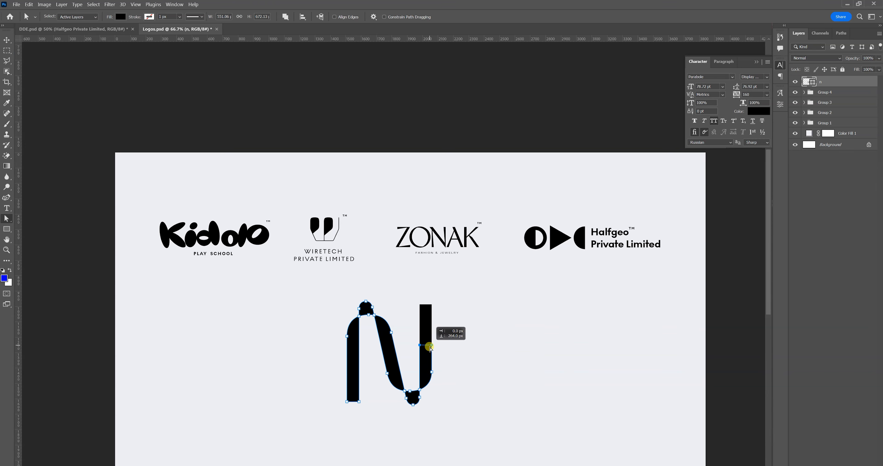
drag(332, 377, 364, 360)
click(442, 356)
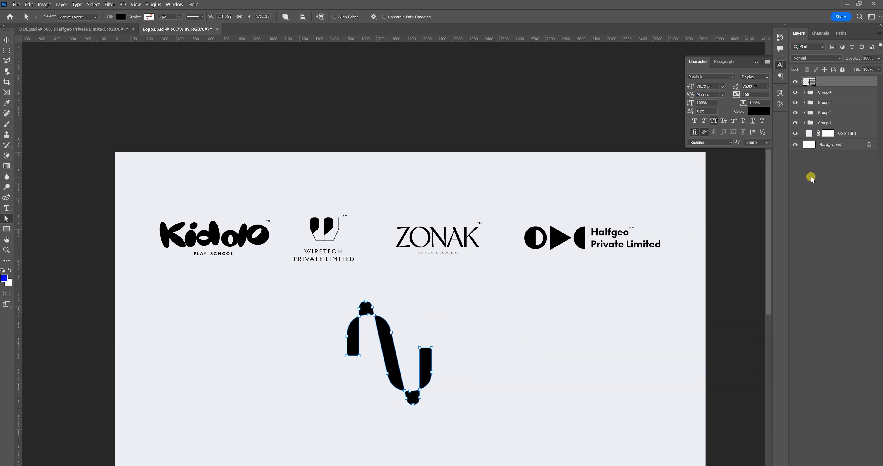
Scale the N symbol to about 64% and move it beneath the Kidolo and Wiretech logos.
key(ctrl+t)
drag(420, 363, 307, 370)
drag(321, 413, 285, 372)
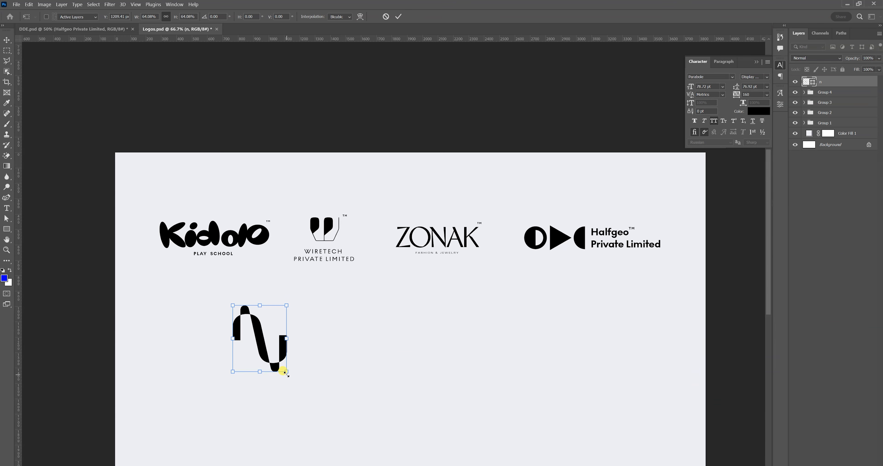
key(Return)
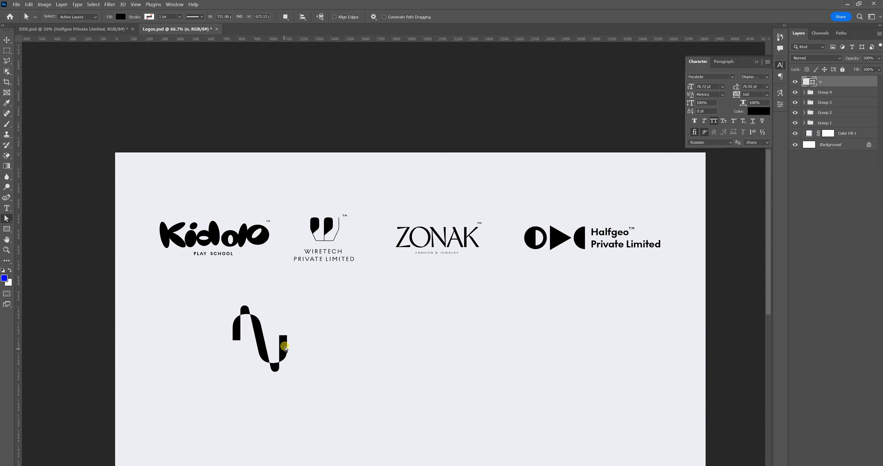
Place the two-line text "Neolabs Corporation." in Anon Grotesk Medium at about 71 pt beside the N symbol.
right_click(632, 247)
key(Escape)
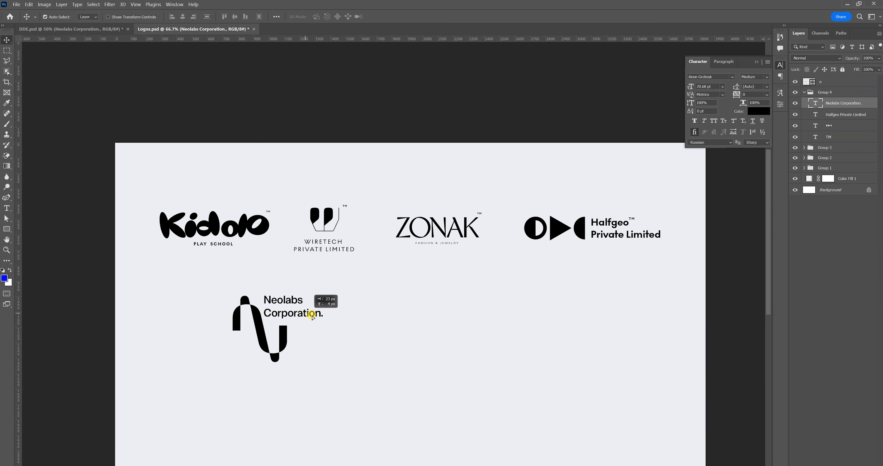
drag(310, 313, 315, 316)
key(ctrl+t)
key(Return)
drag(300, 313, 302, 313)
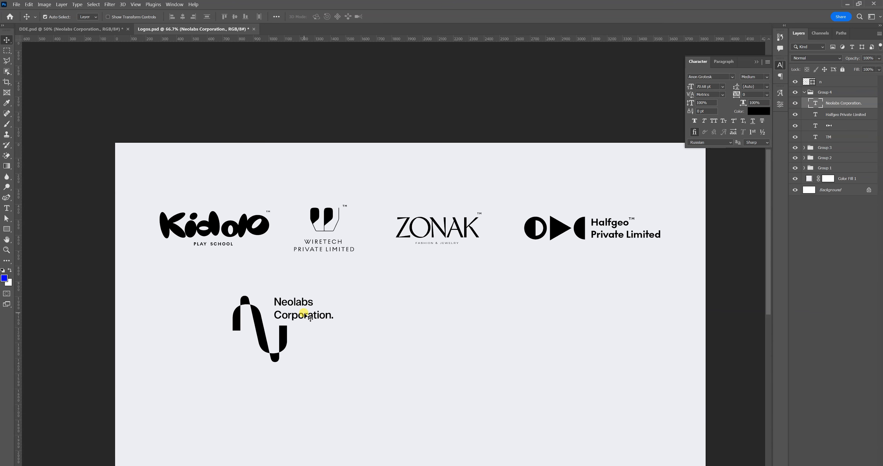
Duplicate the TM mark from the Halfgeo logo's layer group and move the copy out above that group.
right_click(832, 137)
click(784, 146)
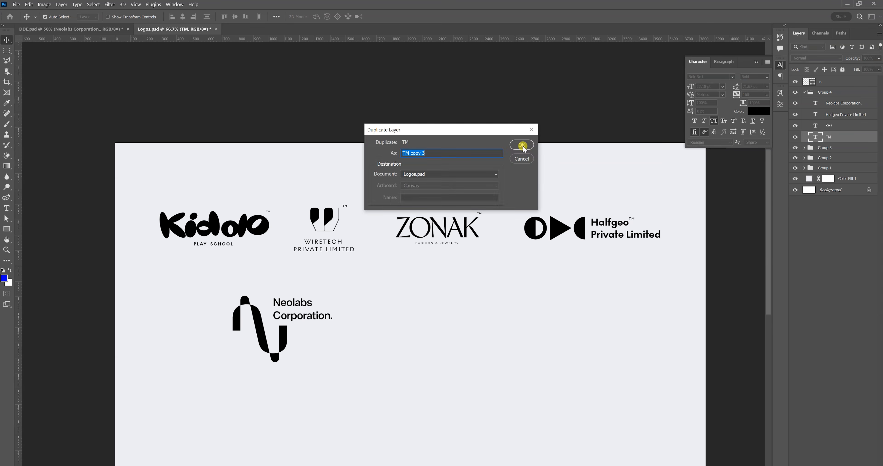
click(521, 145)
drag(836, 137, 830, 86)
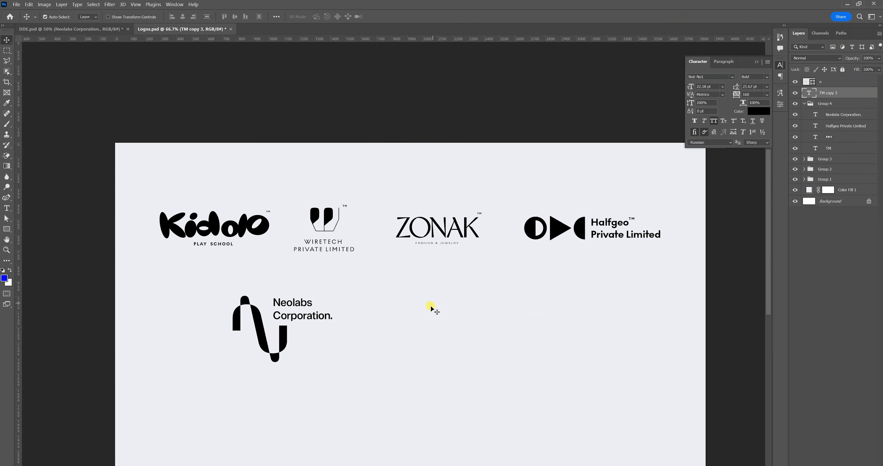
key(ctrl+t)
key(Return)
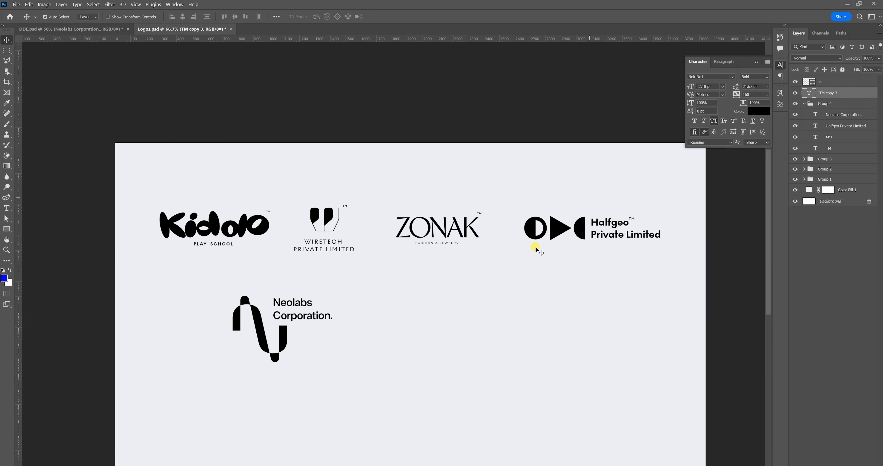